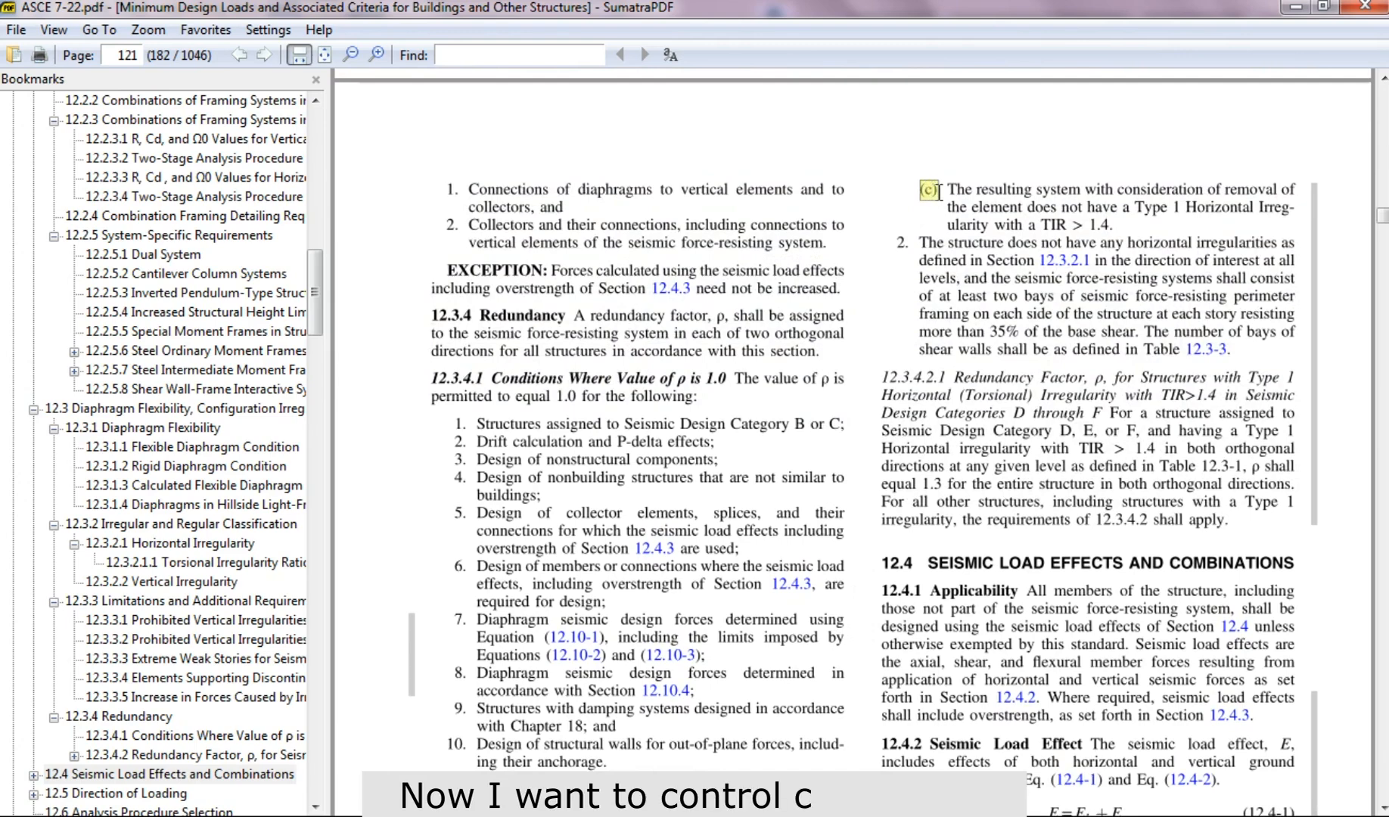
Read condition (c) of Section 12.3.4.2, highlighting its lines on element removal, Type 1 Horizontal Irregularity and TIR > 1.4
left_click(953, 189)
left_click_drag(953, 189, 1298, 189)
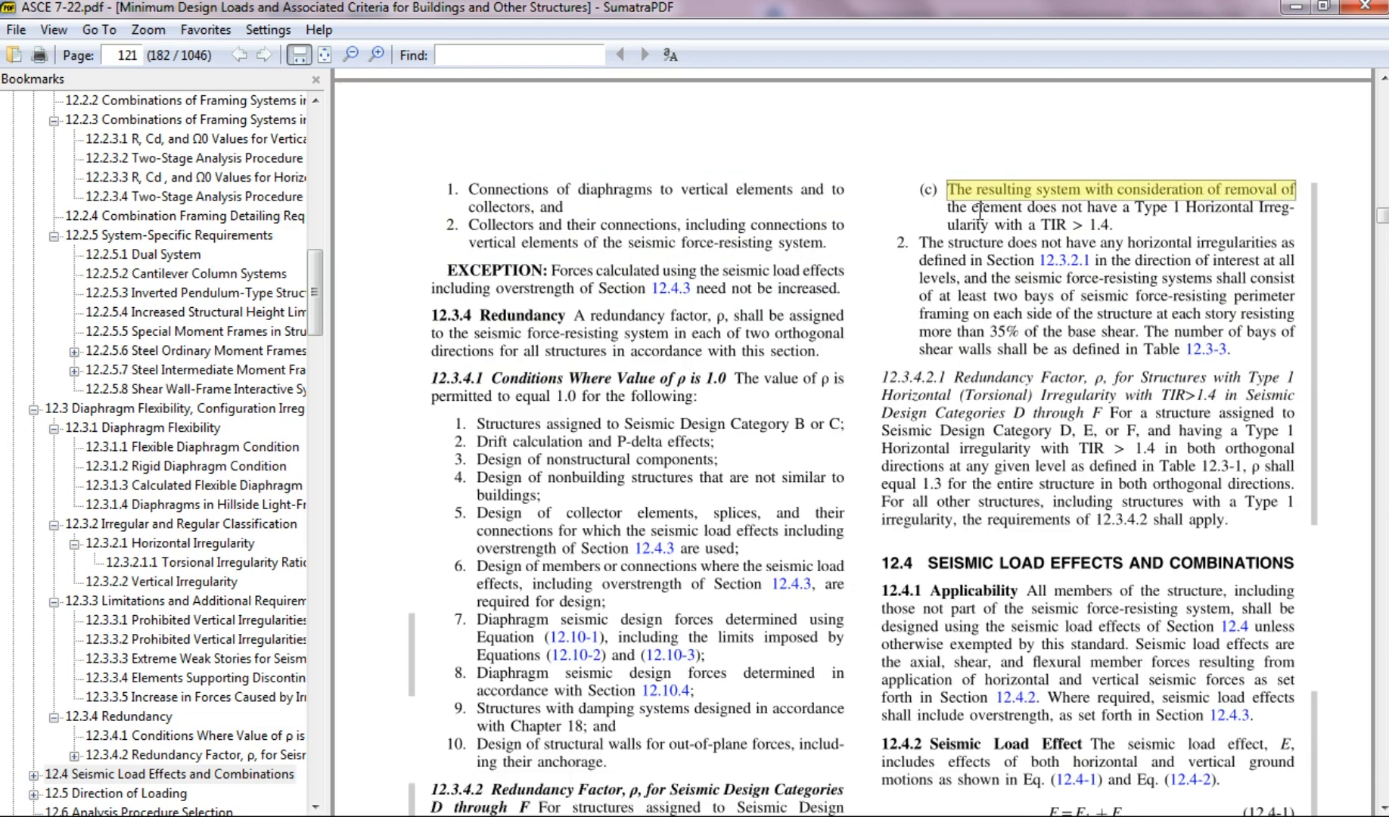
left_click(948, 218)
left_click_drag(950, 211, 1262, 210)
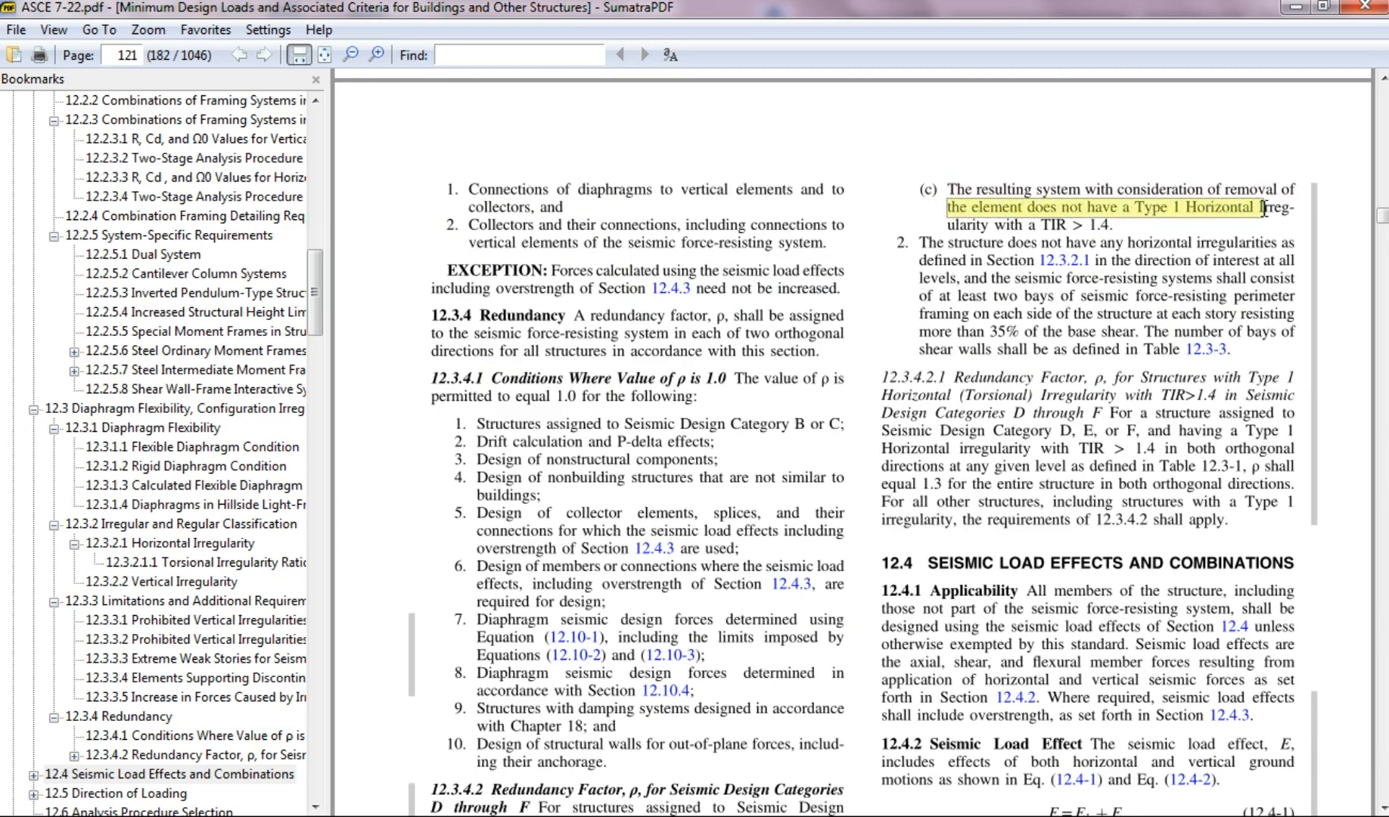
left_click_drag(1042, 224, 1112, 224)
left_click_drag(1222, 187, 1280, 186)
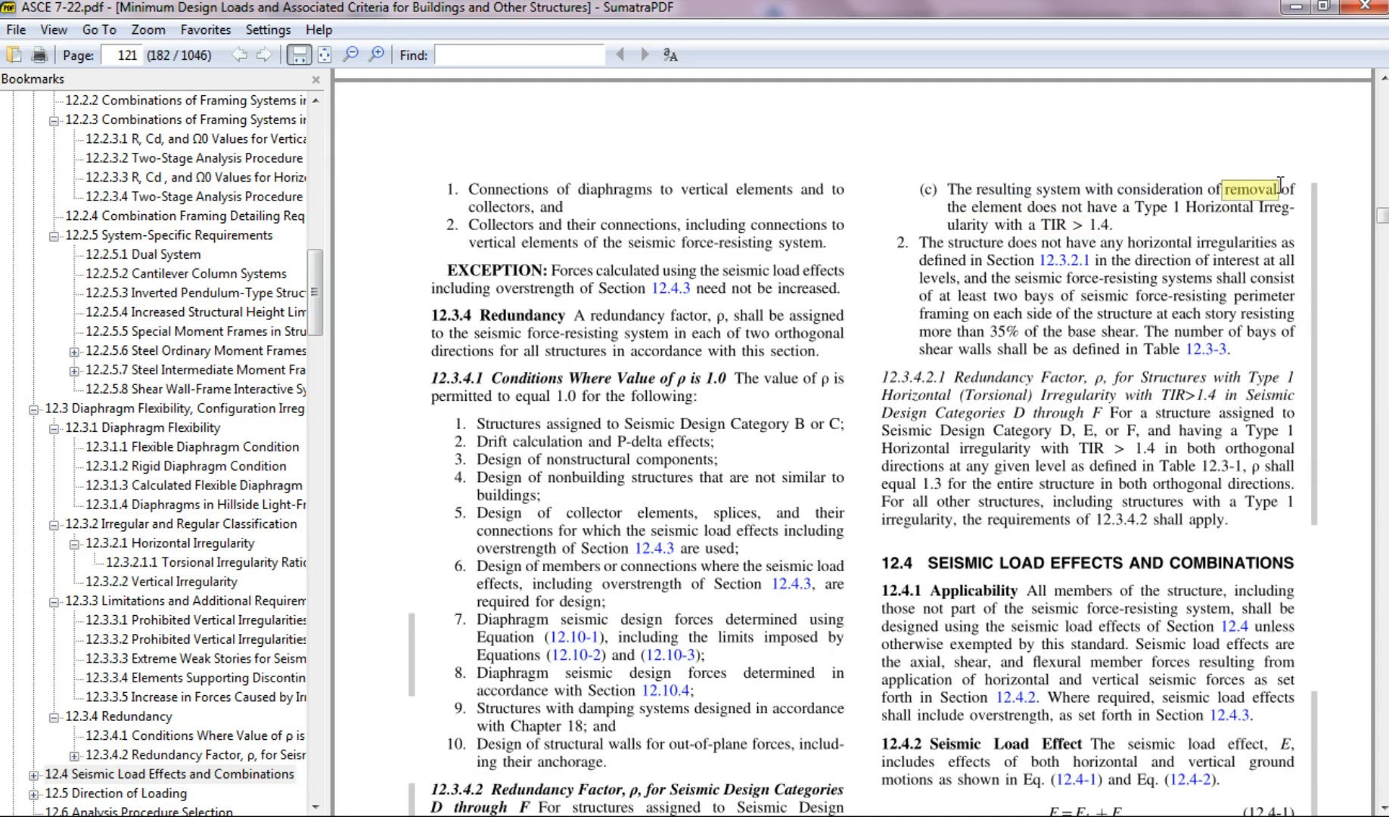
Read the moment frames row of Table 12.3-3, highlighting the element name and its loss of moment resistance condition
scroll(861, 692, "down", 5)
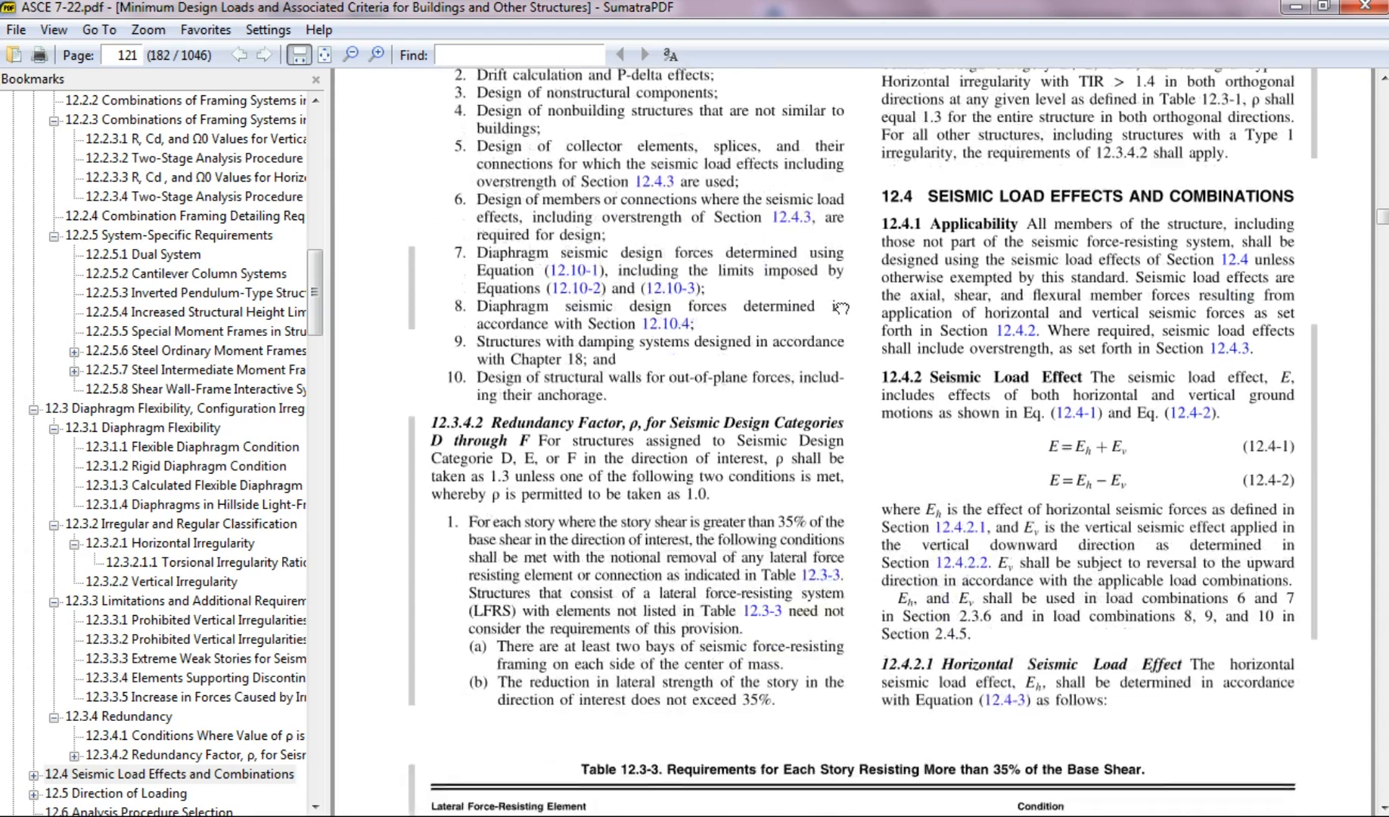
left_click_drag(858, 594, 849, 378)
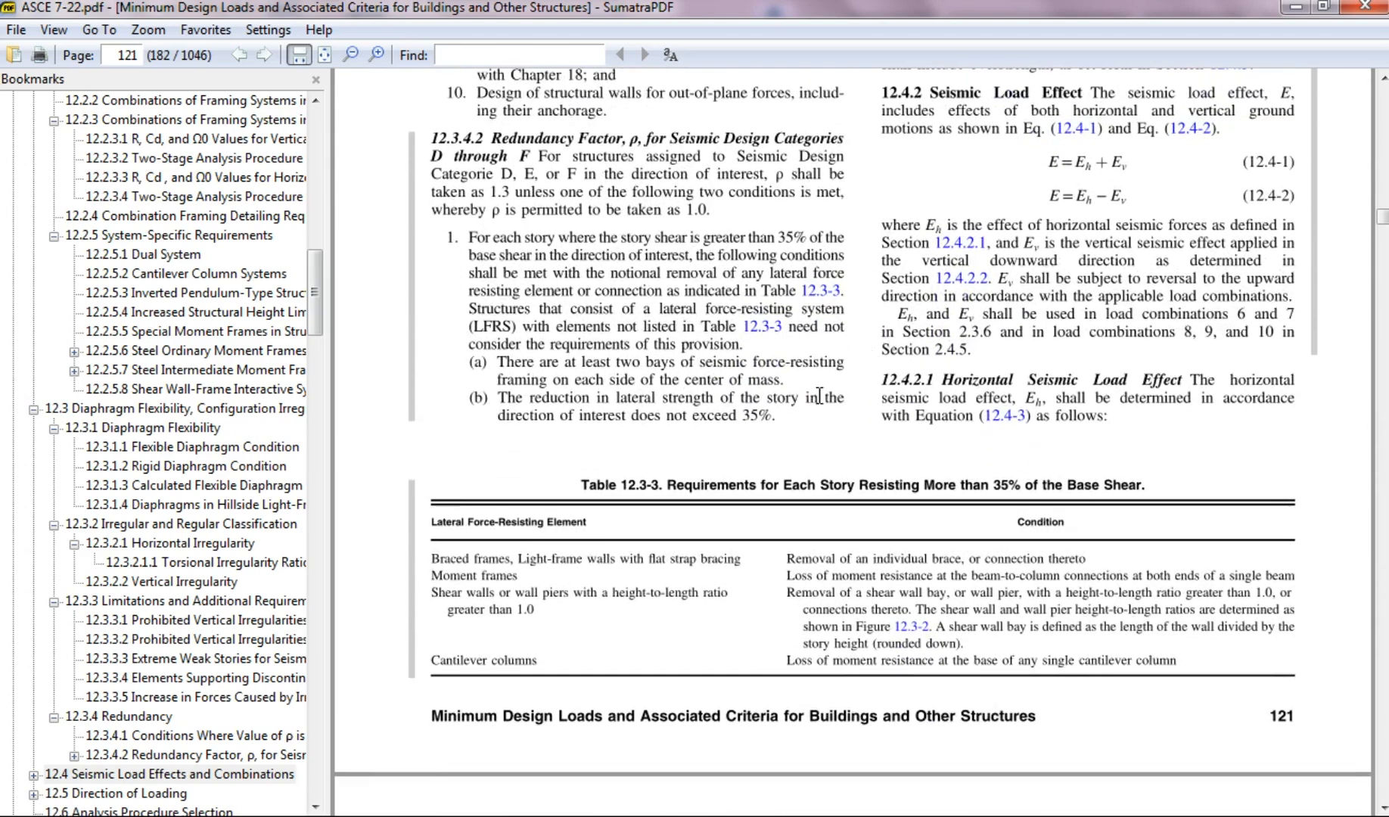
left_click_drag(433, 580, 506, 575)
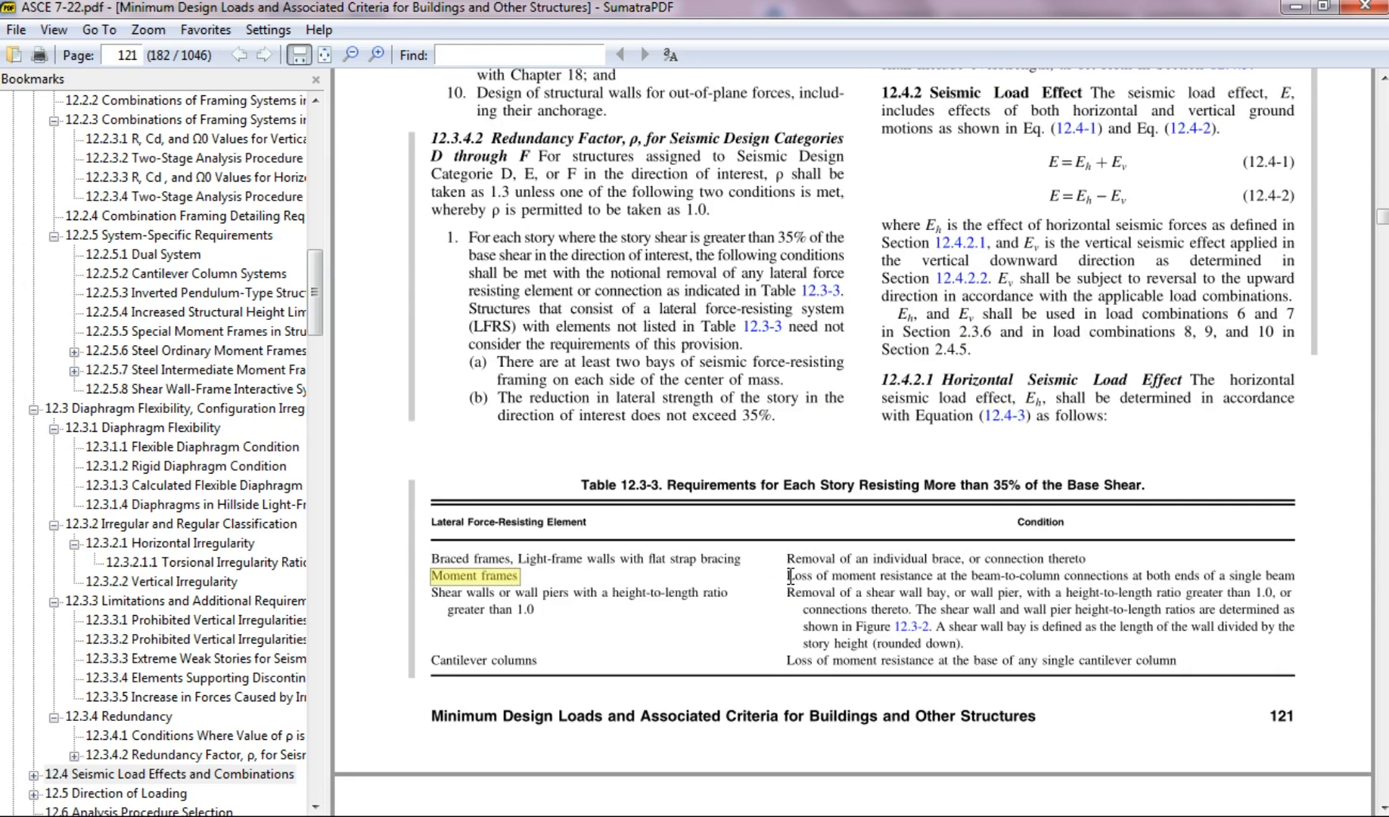
left_click_drag(789, 576, 1296, 581)
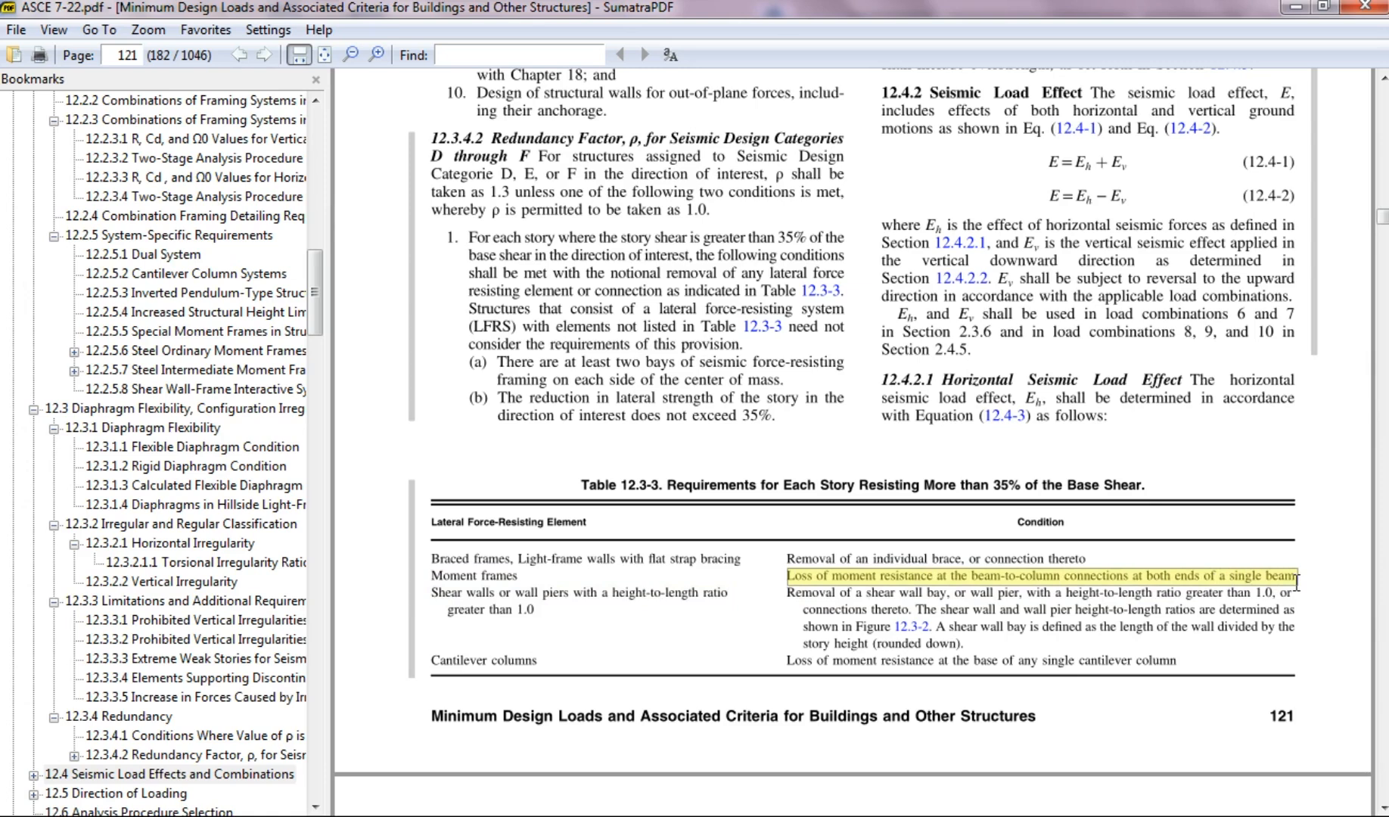
Switch to ETABS and display the Diaphragm Max Over Avg Drifts table from the joint displacement results
key("alt+Tab")
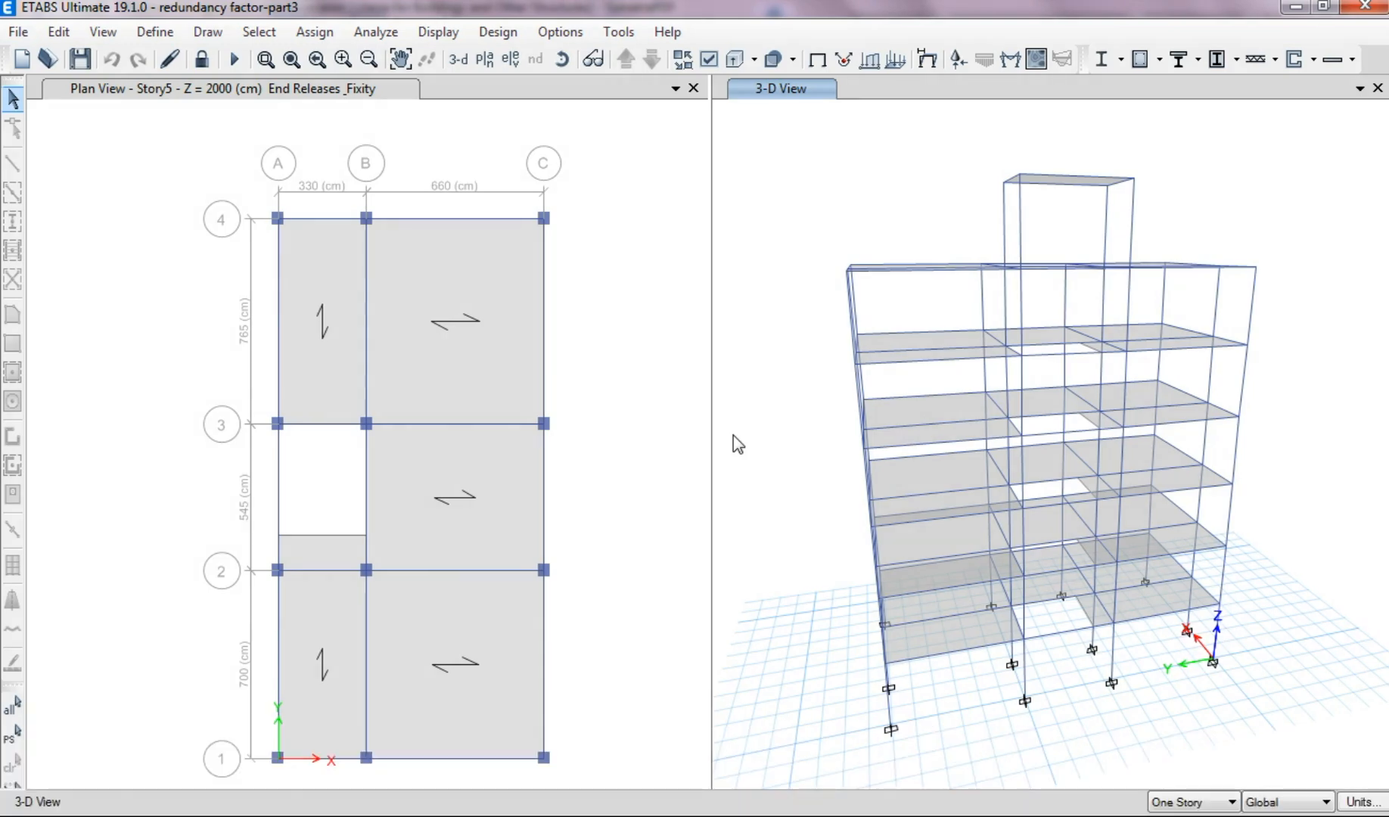
left_click(454, 33)
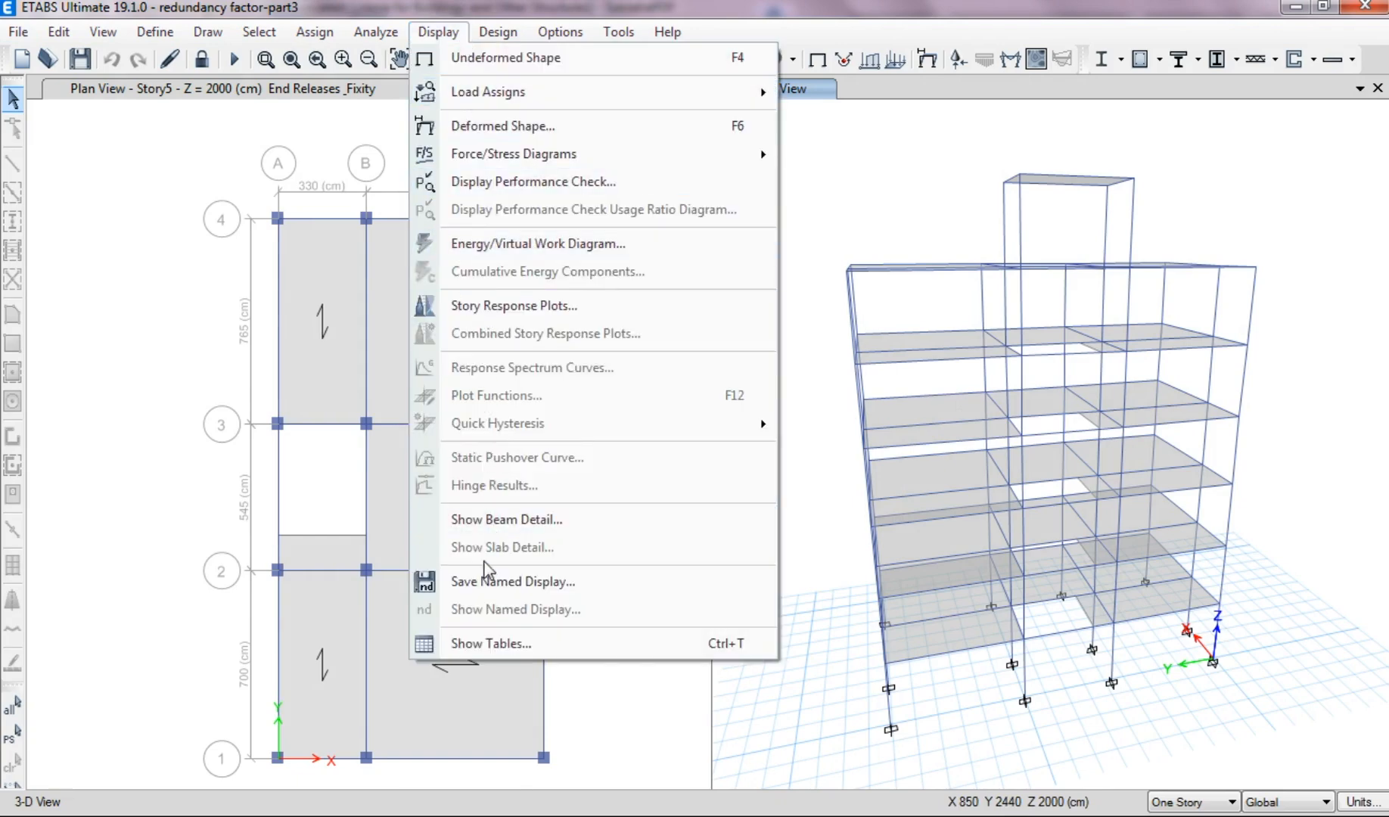
left_click(476, 642)
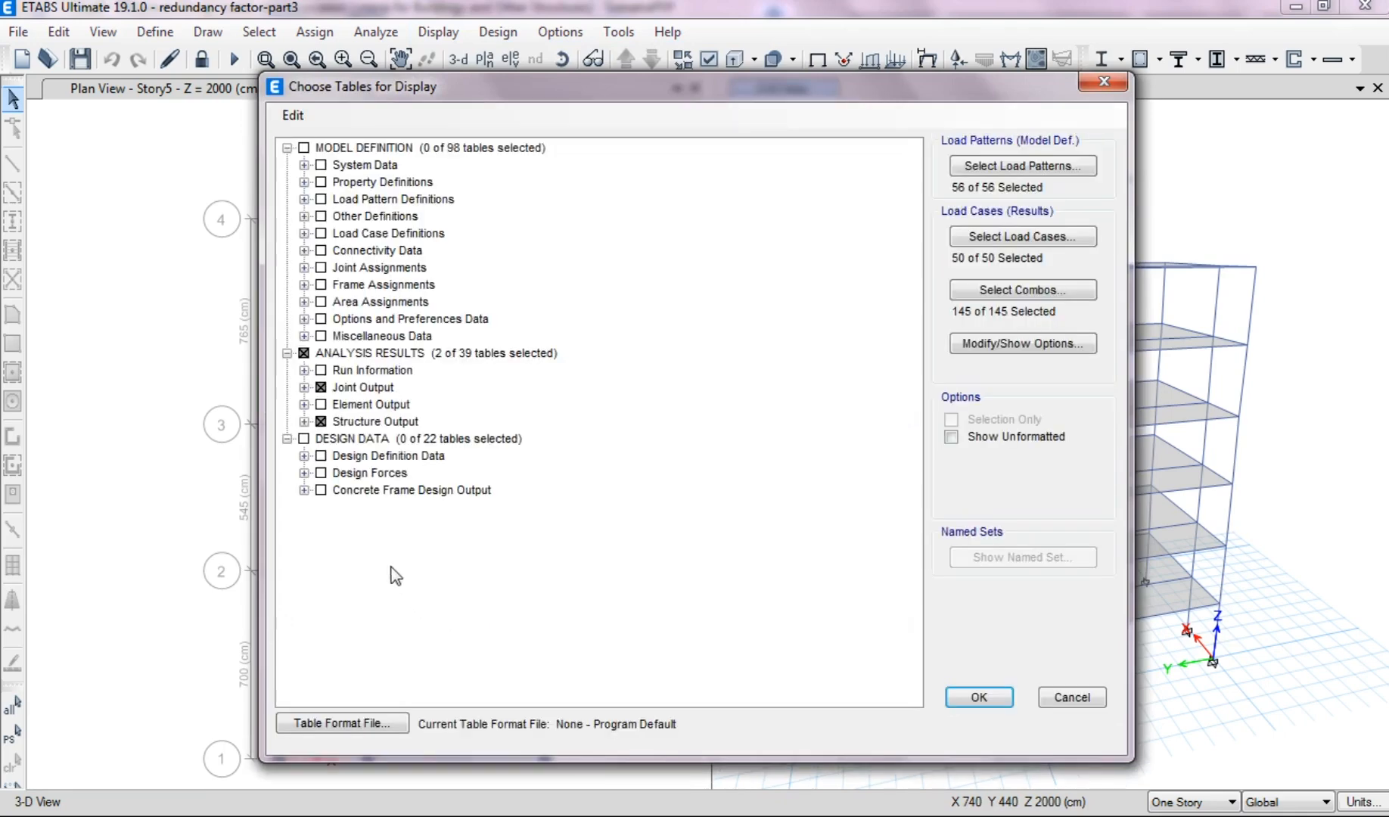
left_click(303, 387)
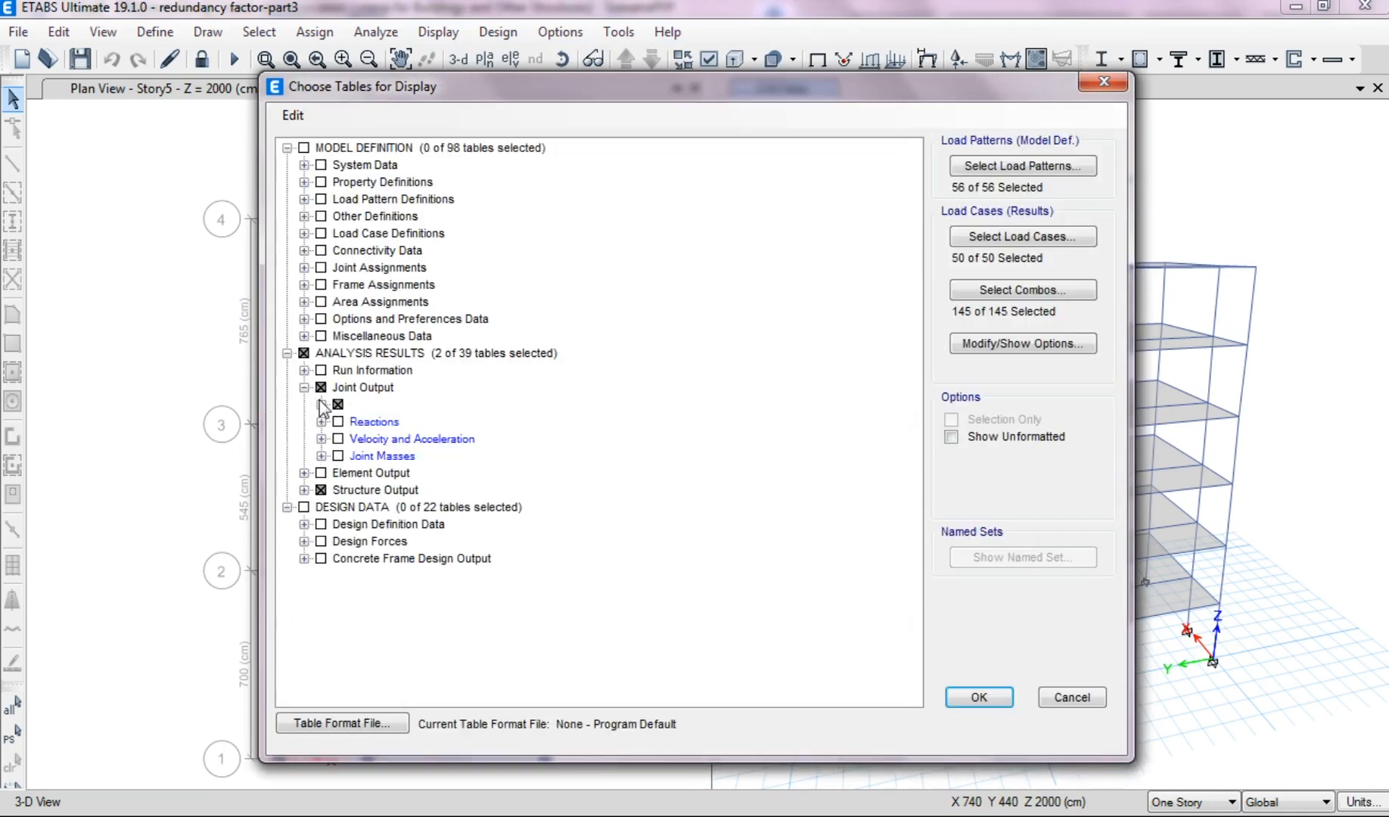
left_click(321, 404)
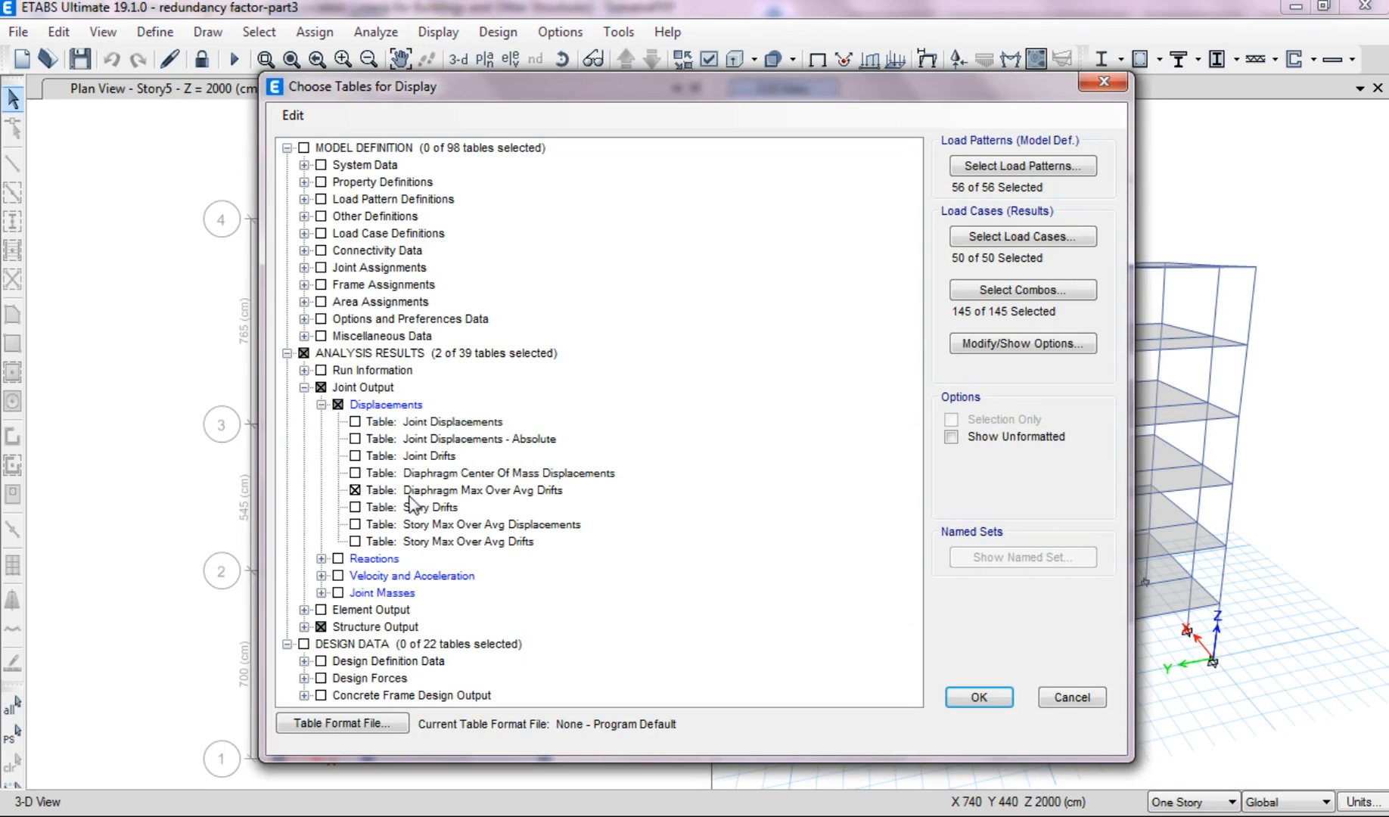
left_click(974, 696)
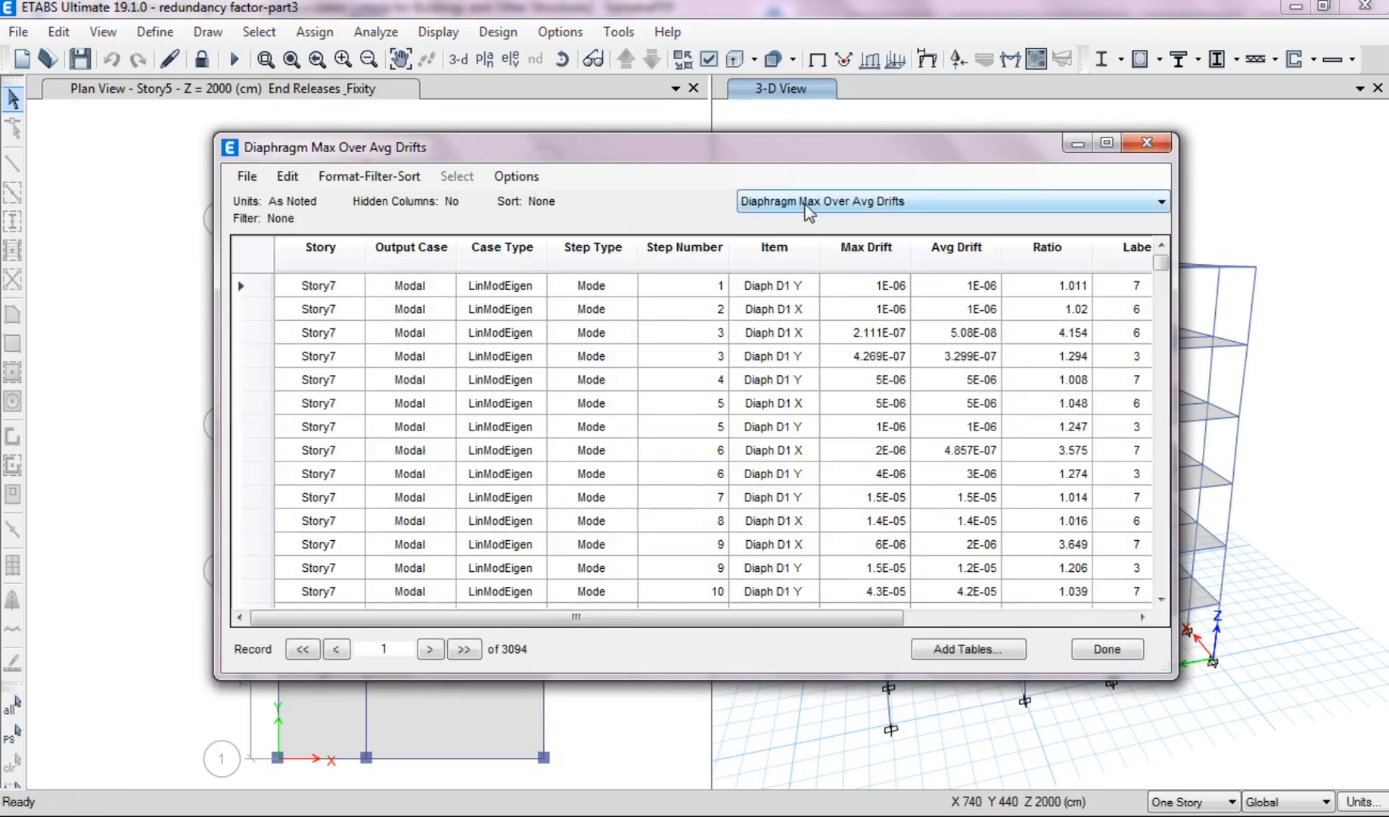
Filter the drift table's Story column to Story1 through Story5
right_click(338, 250)
left_click_drag(431, 265, 437, 324)
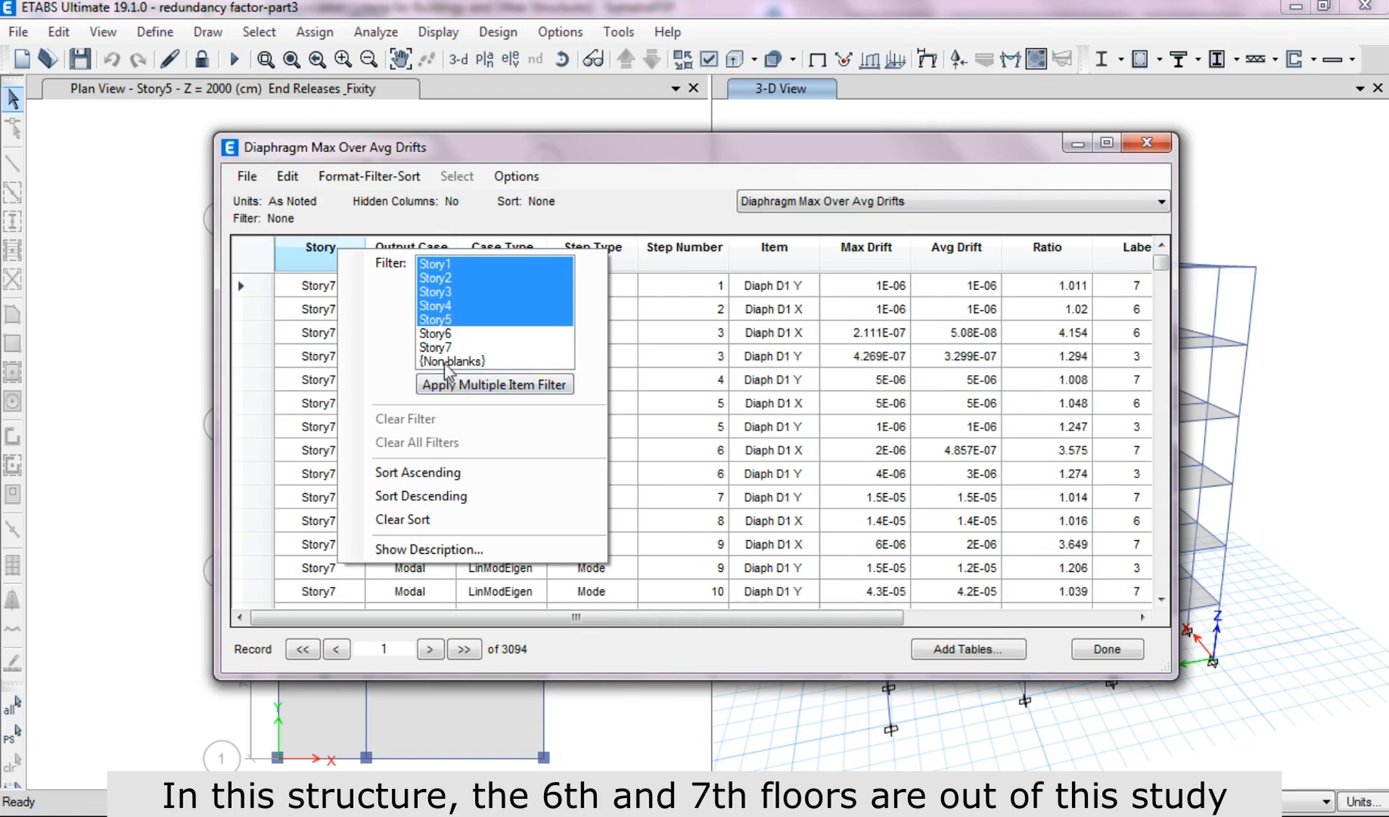
left_click(457, 386)
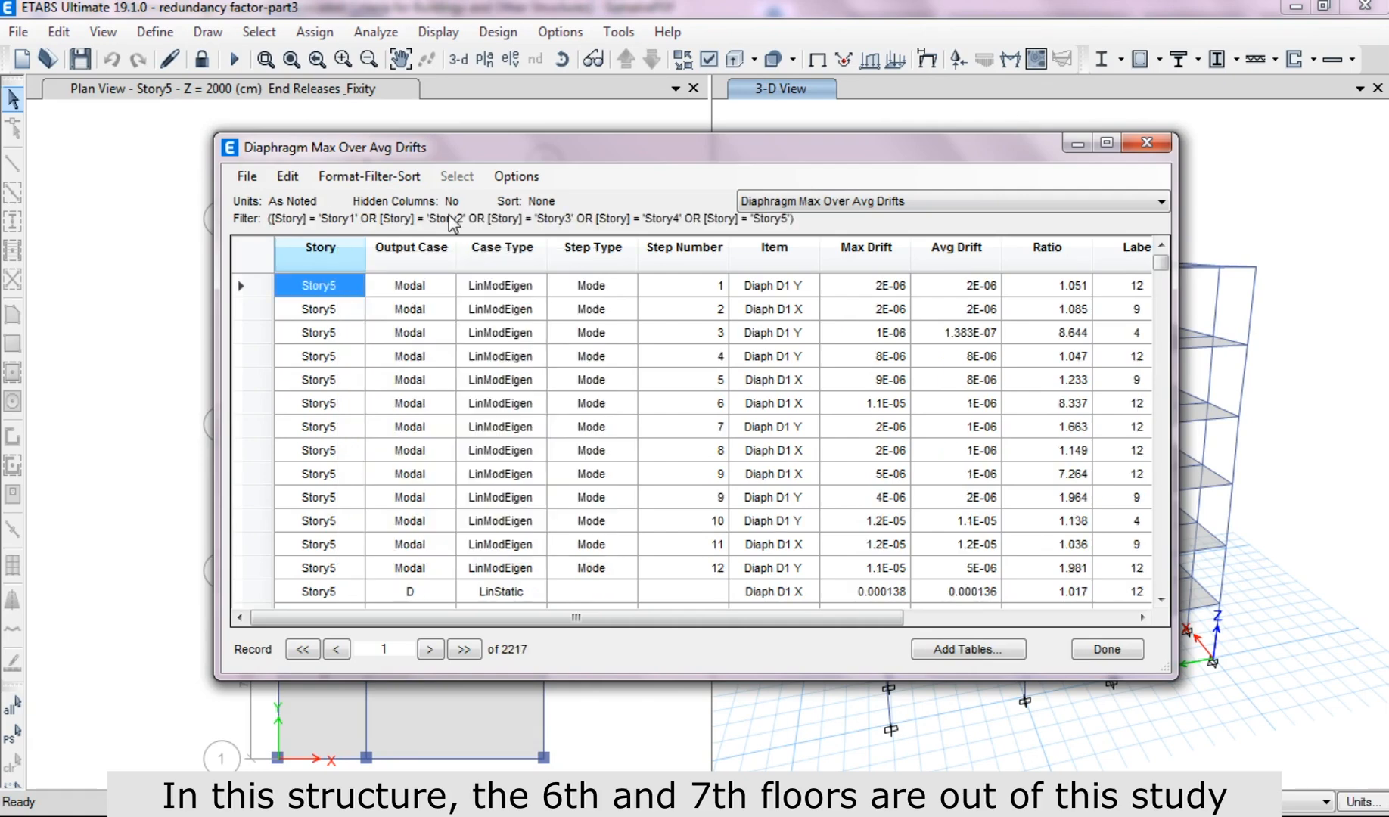
Compare the drift ratios by filtering the output case to EX, EXN and EXP one after another
left_click(411, 248)
left_click(529, 302)
scroll(530, 316, "down", 7)
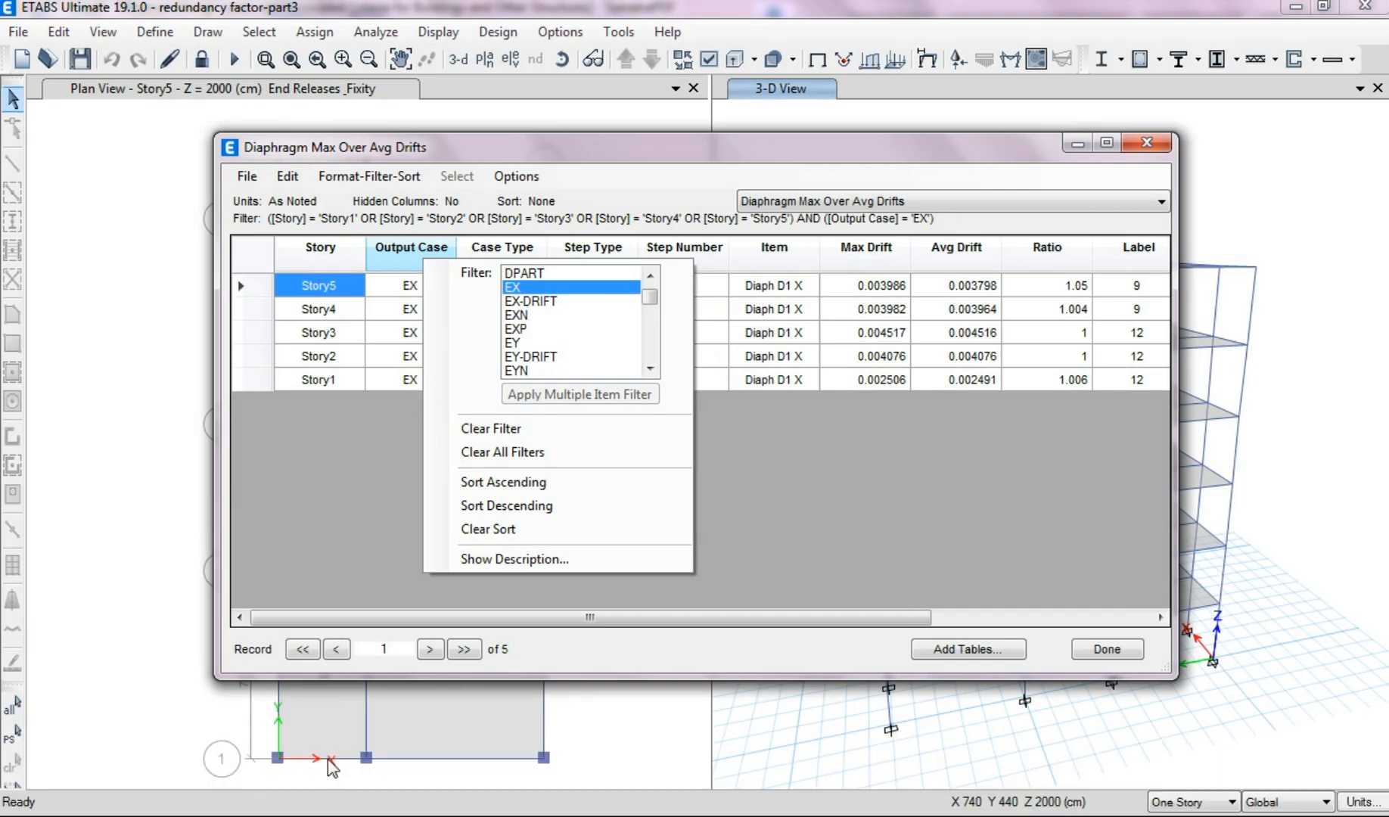
left_click(518, 315)
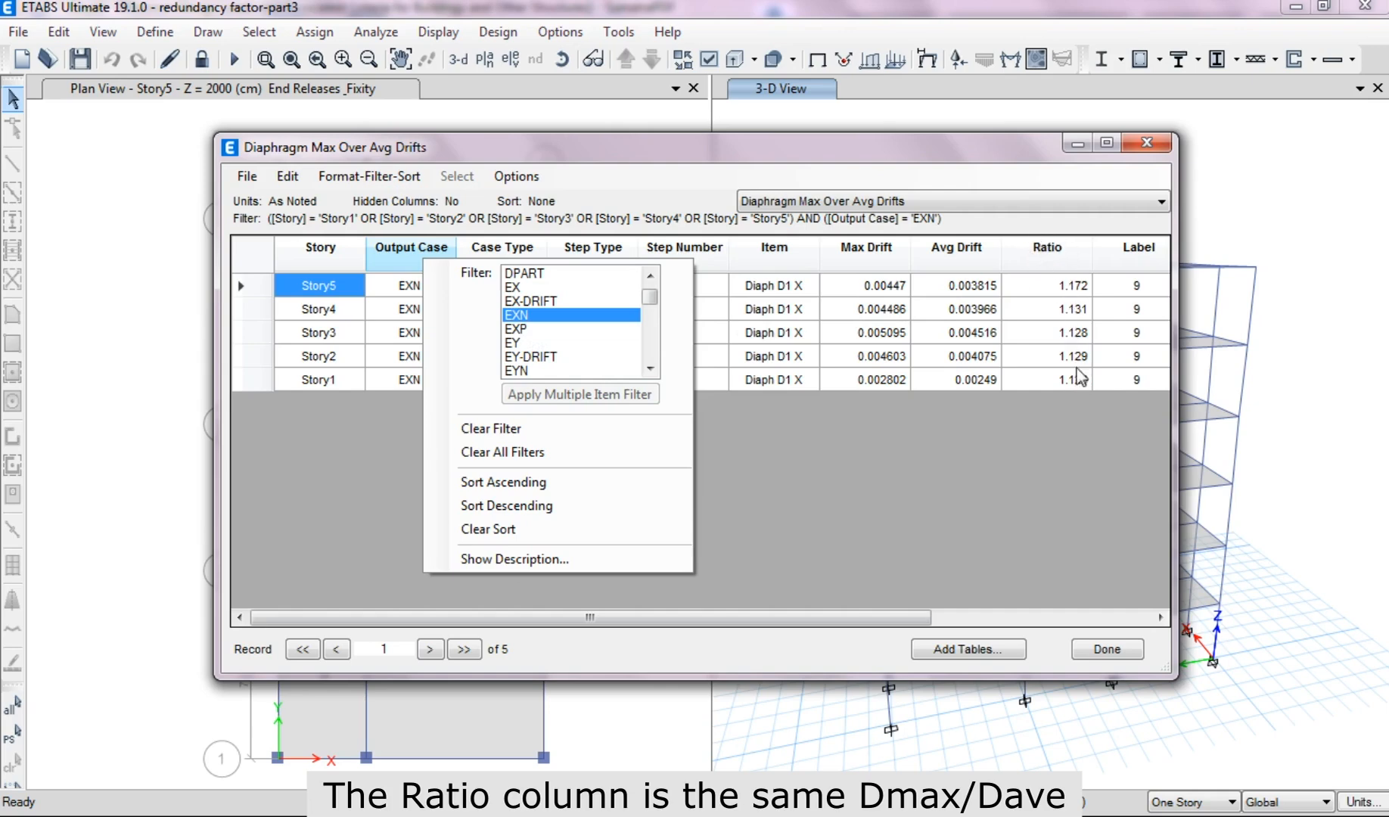
left_click(515, 329)
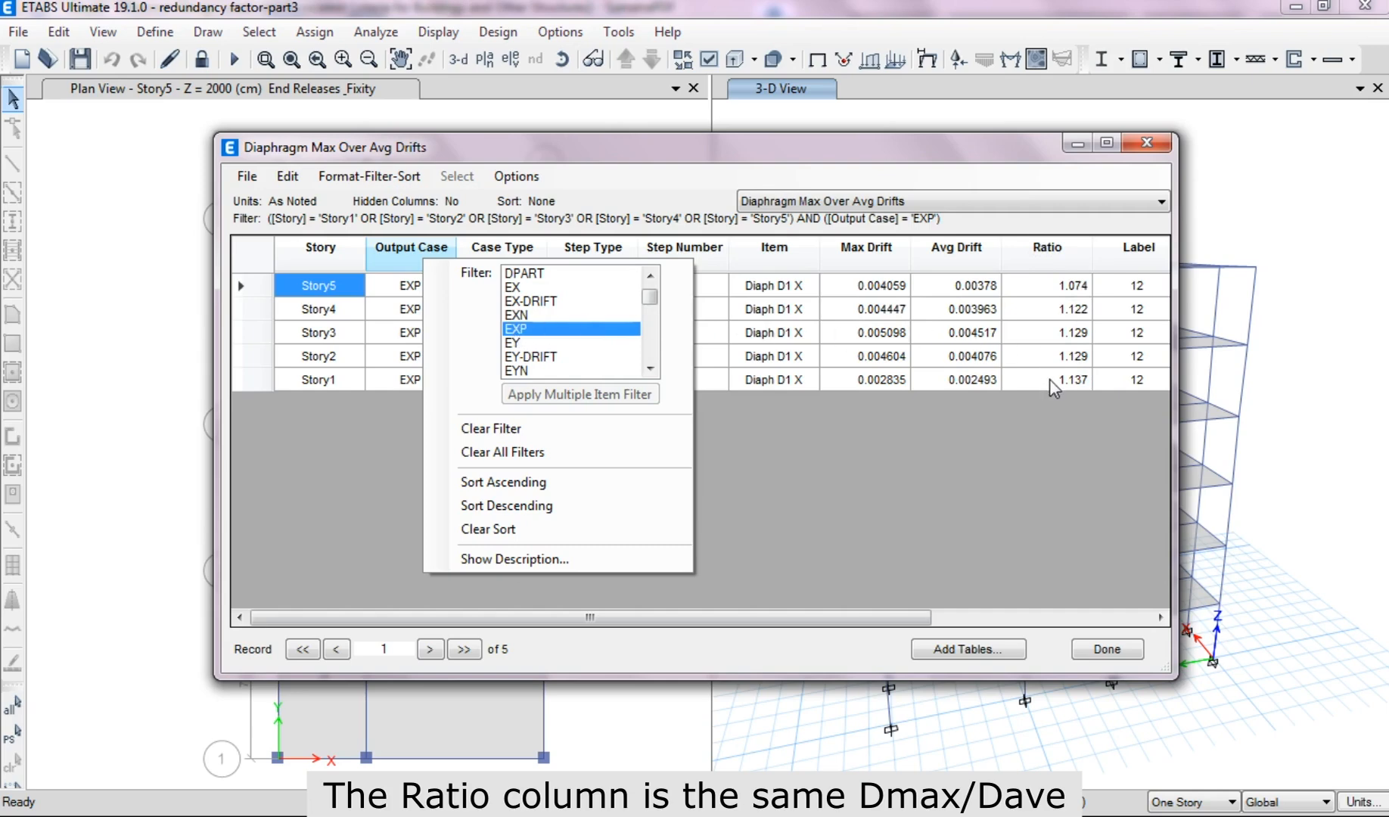
Filter the output case to EXN and select the Story5 ratio value
left_click(515, 314)
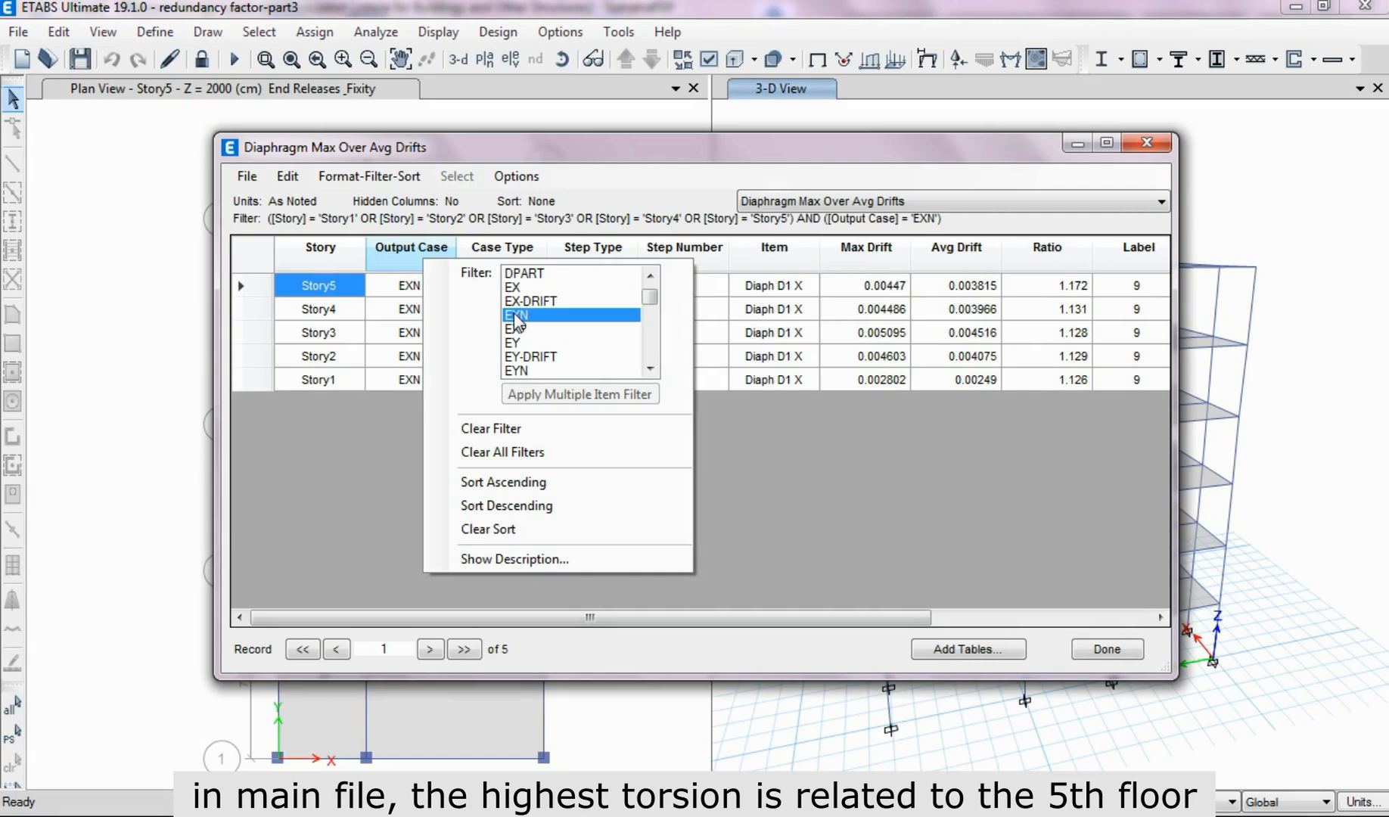
left_click(882, 427)
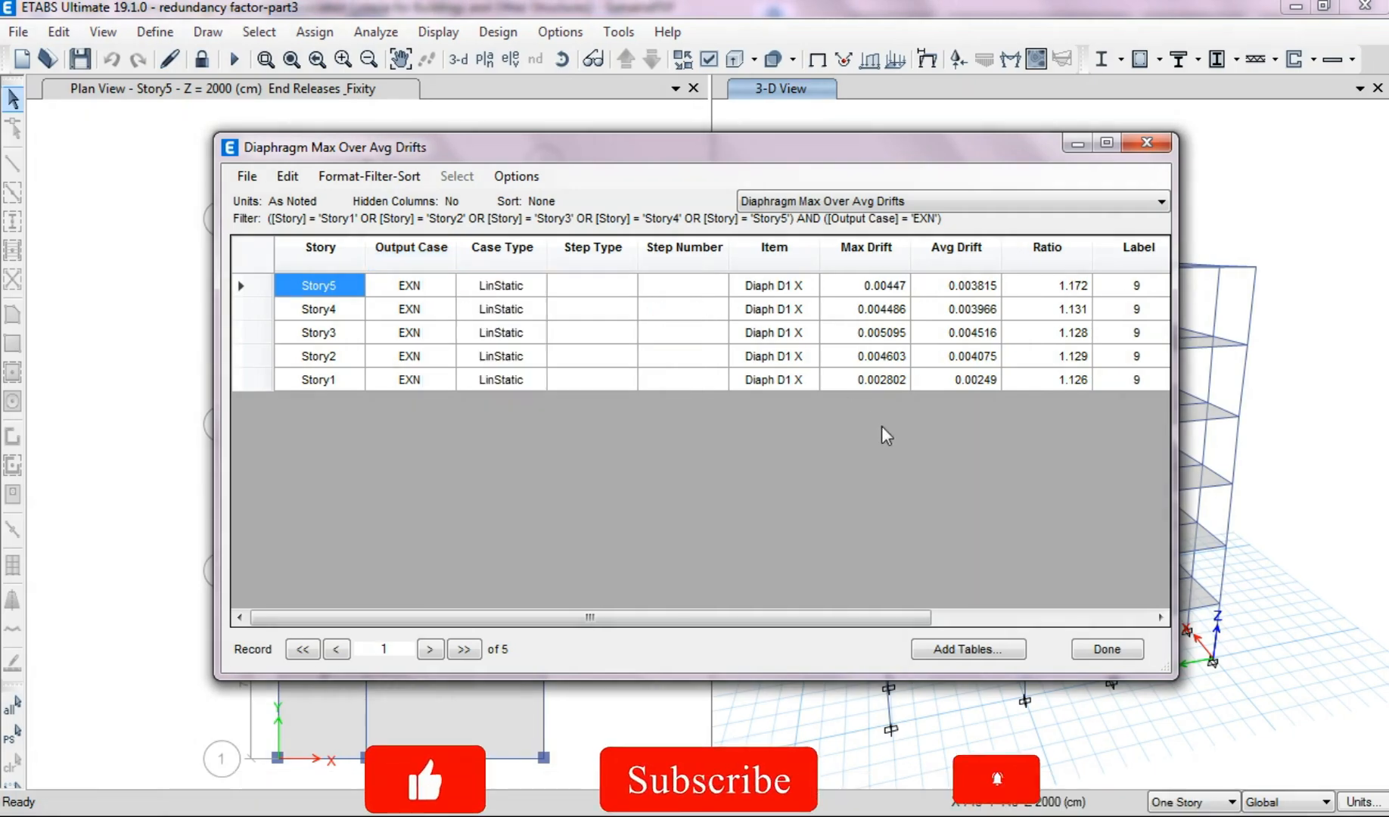
left_click(1082, 288)
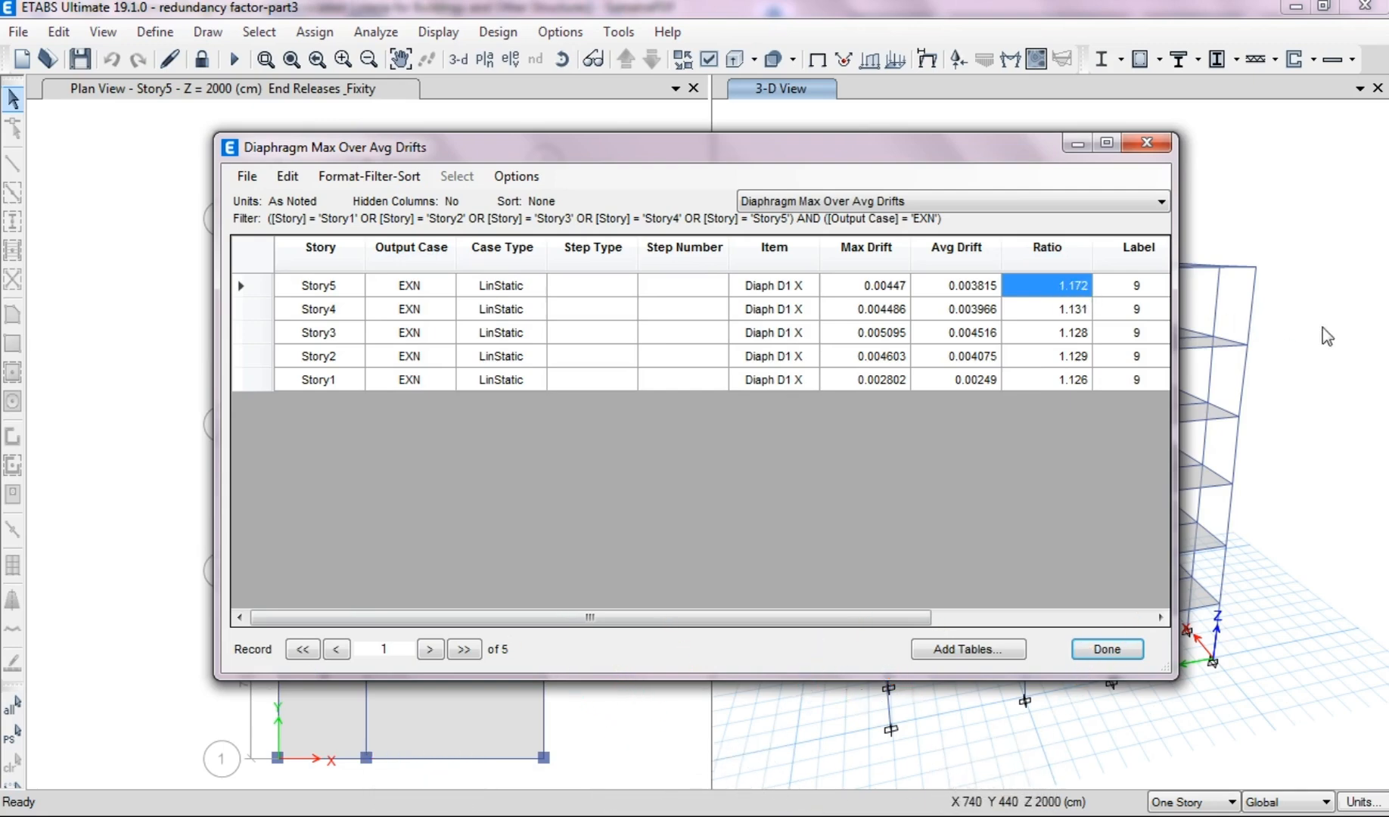
Switch to the ASCE 7-22 PDF and highlight "Type 1 Horizontal Irregularity" in condition (c)
key("alt+Tab")
scroll(1324, 417, "up", 5)
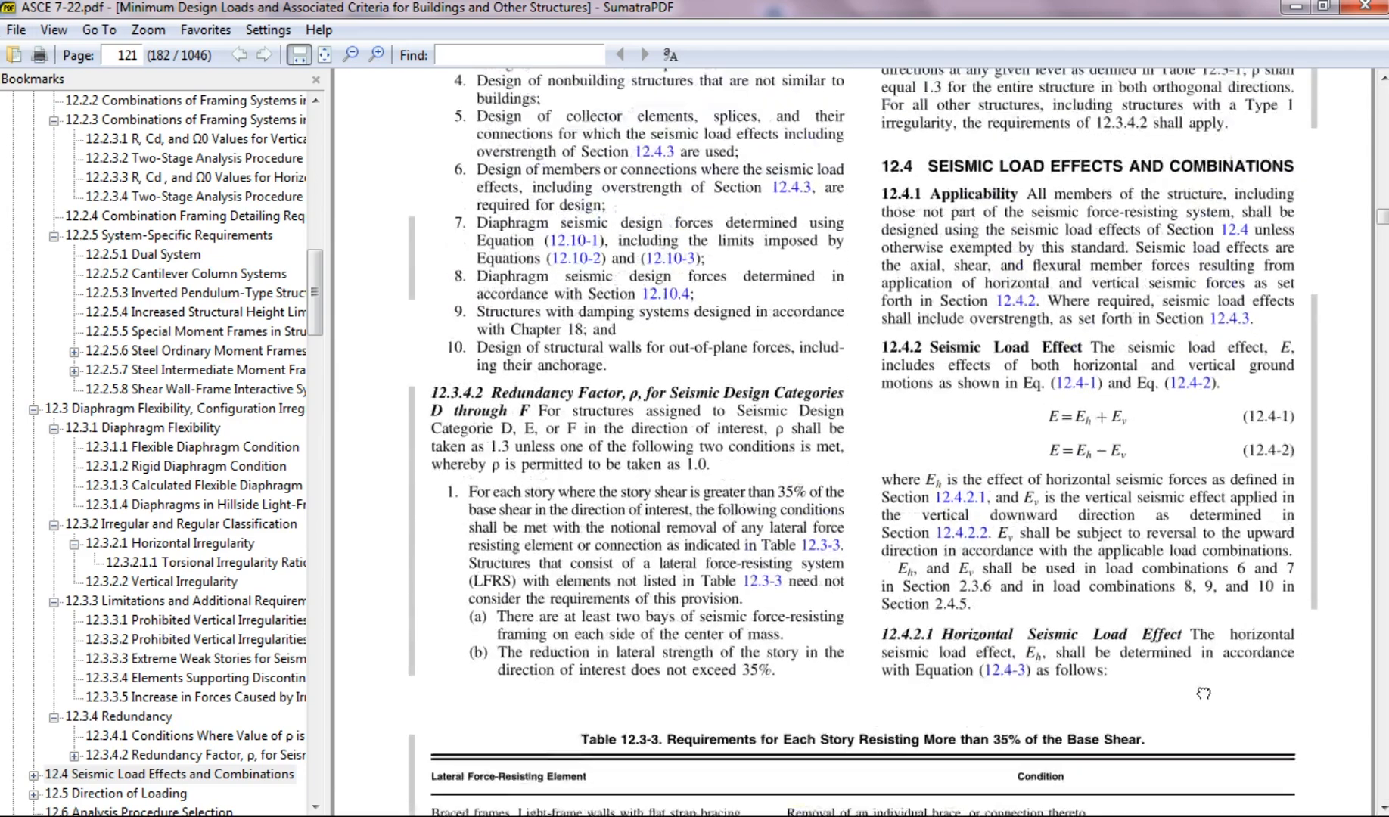
scroll(1336, 417, "up", 6)
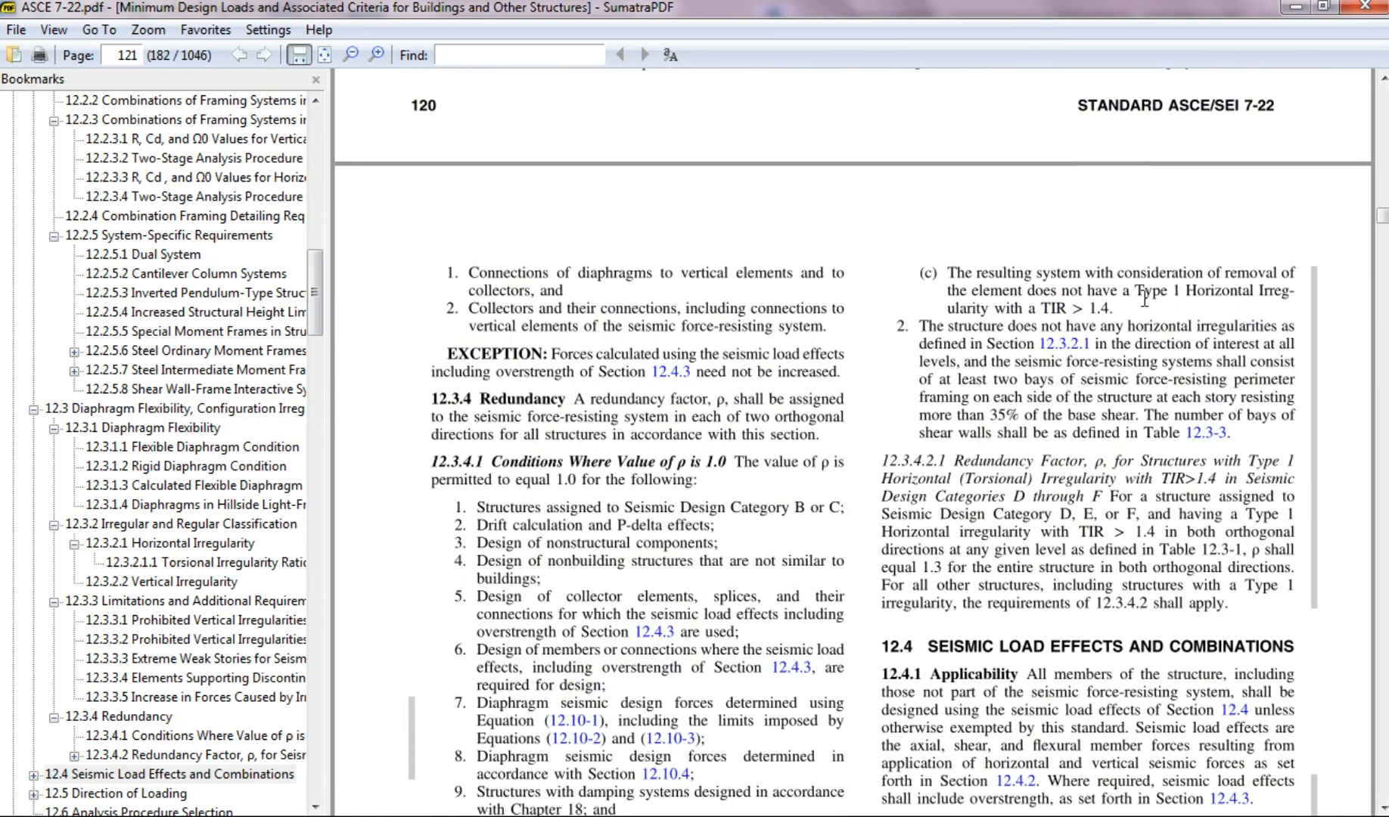
left_click_drag(1138, 289, 988, 314)
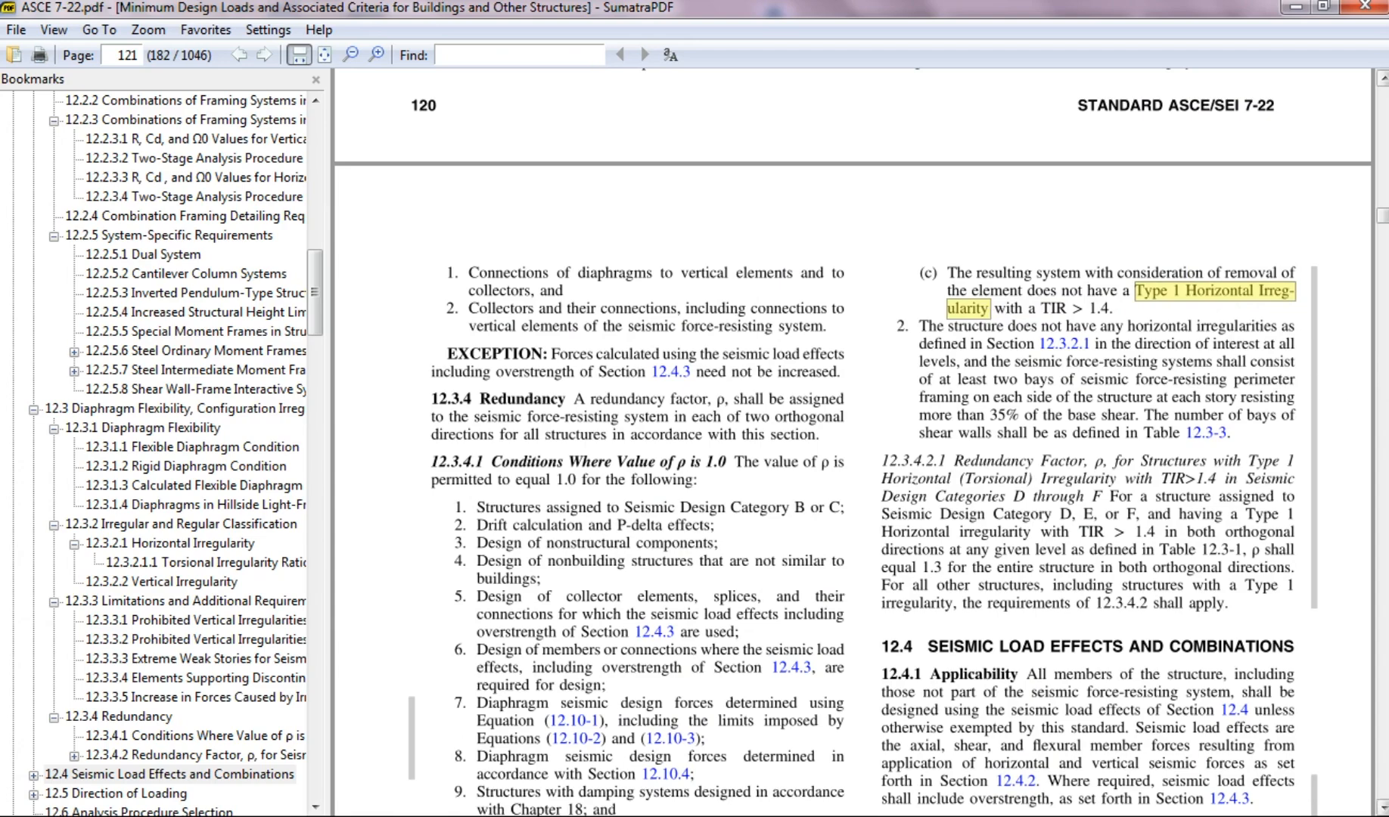
Return to ETABS, close the drift table and set the plan view to Story5
left_click(1388, 384)
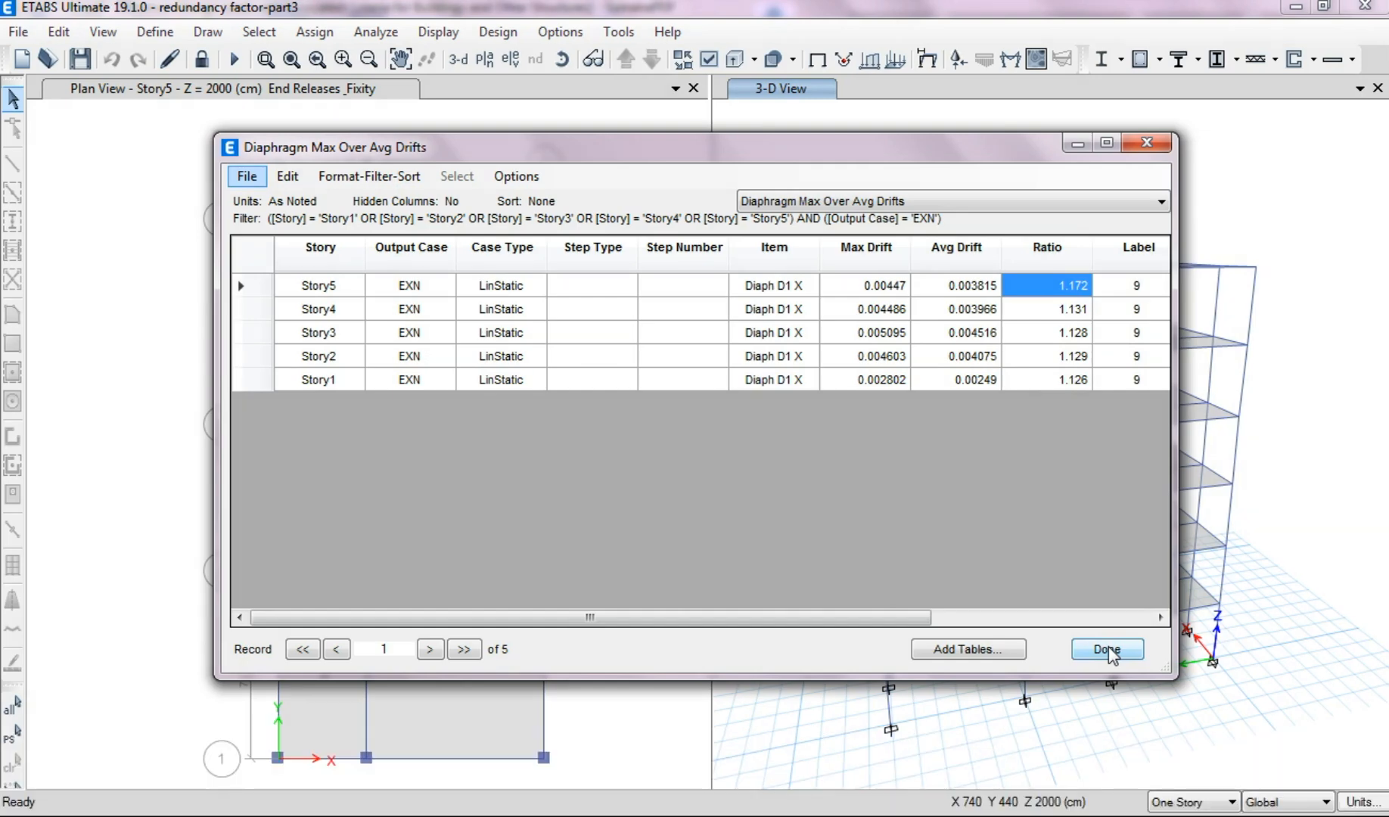
left_click(1106, 648)
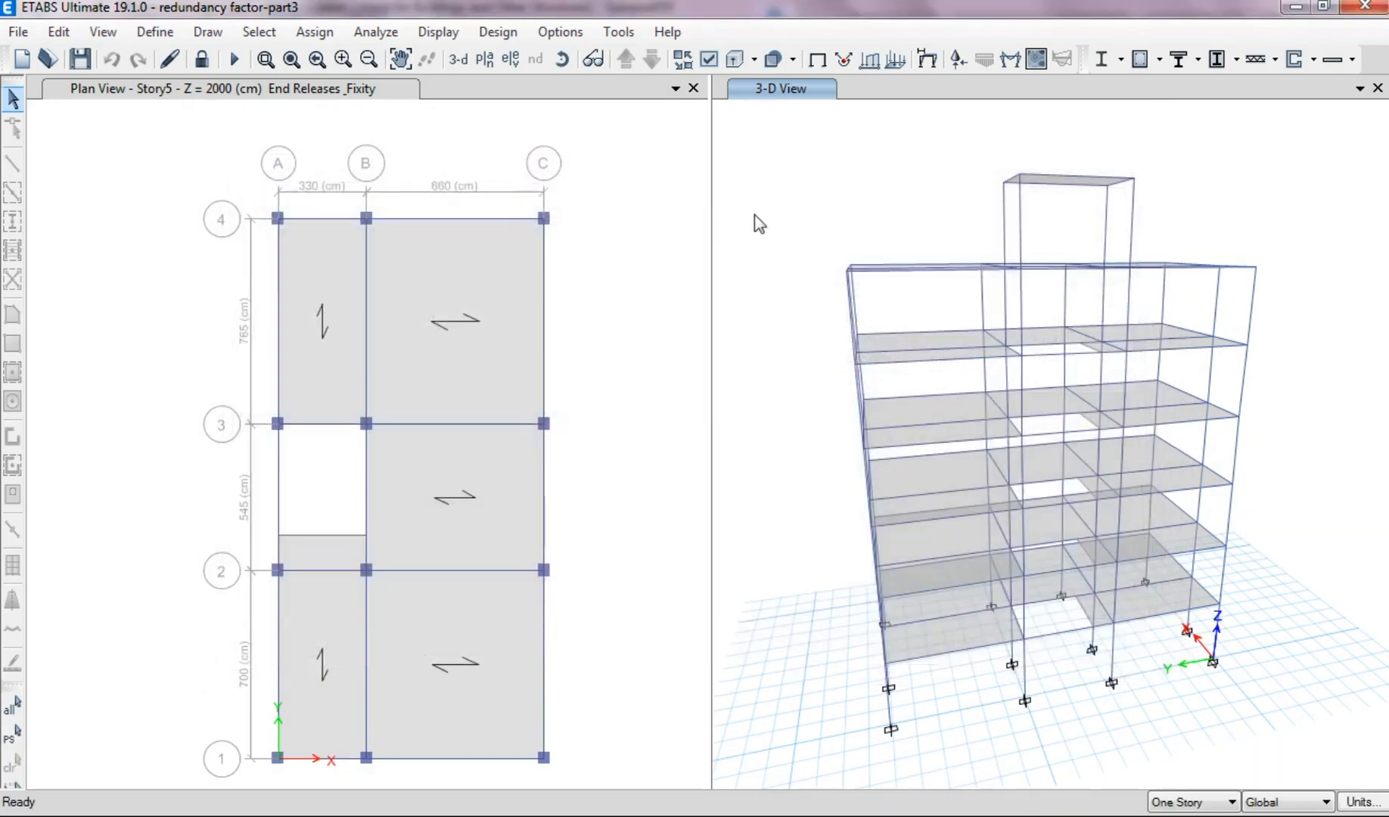
left_click(622, 65)
left_click(623, 66)
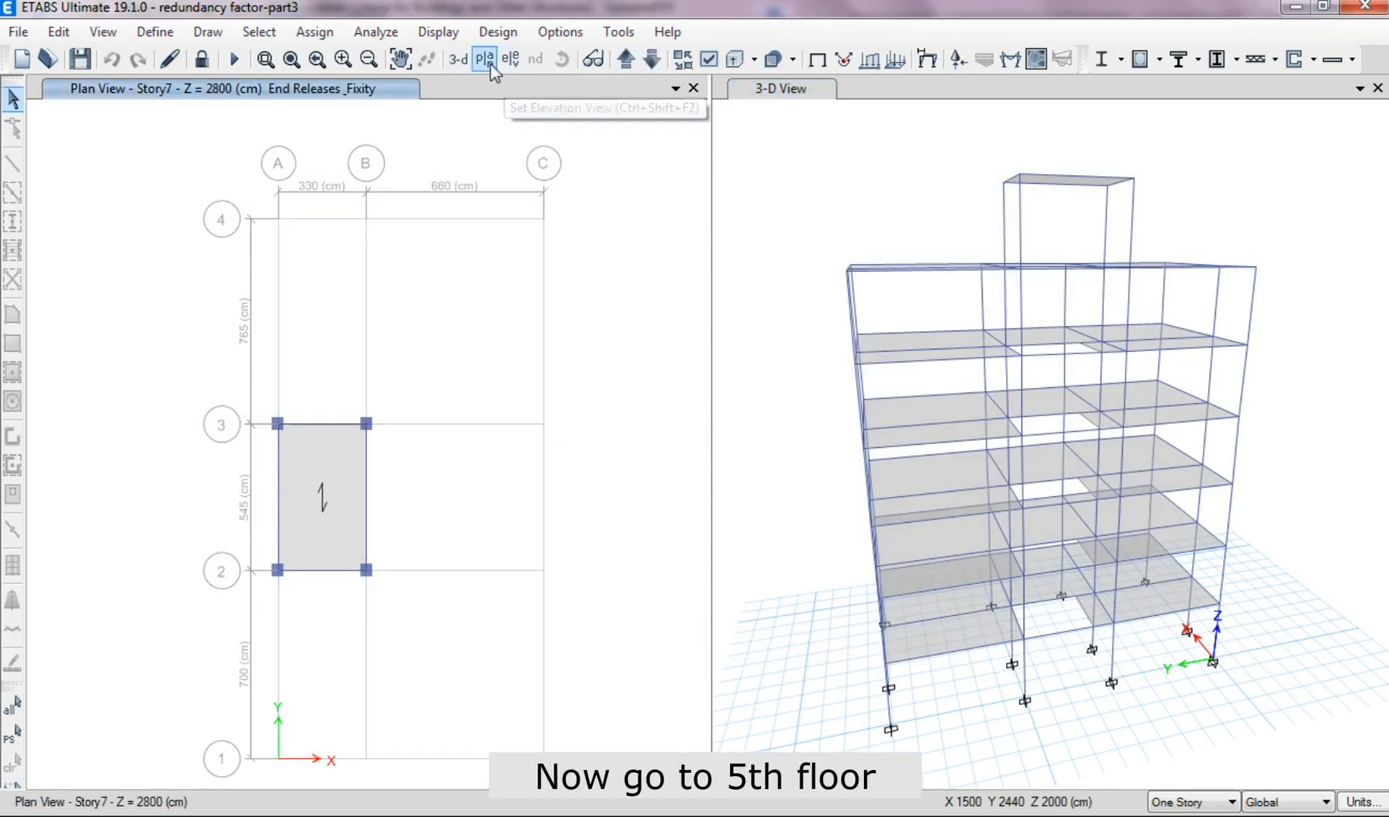
left_click(487, 60)
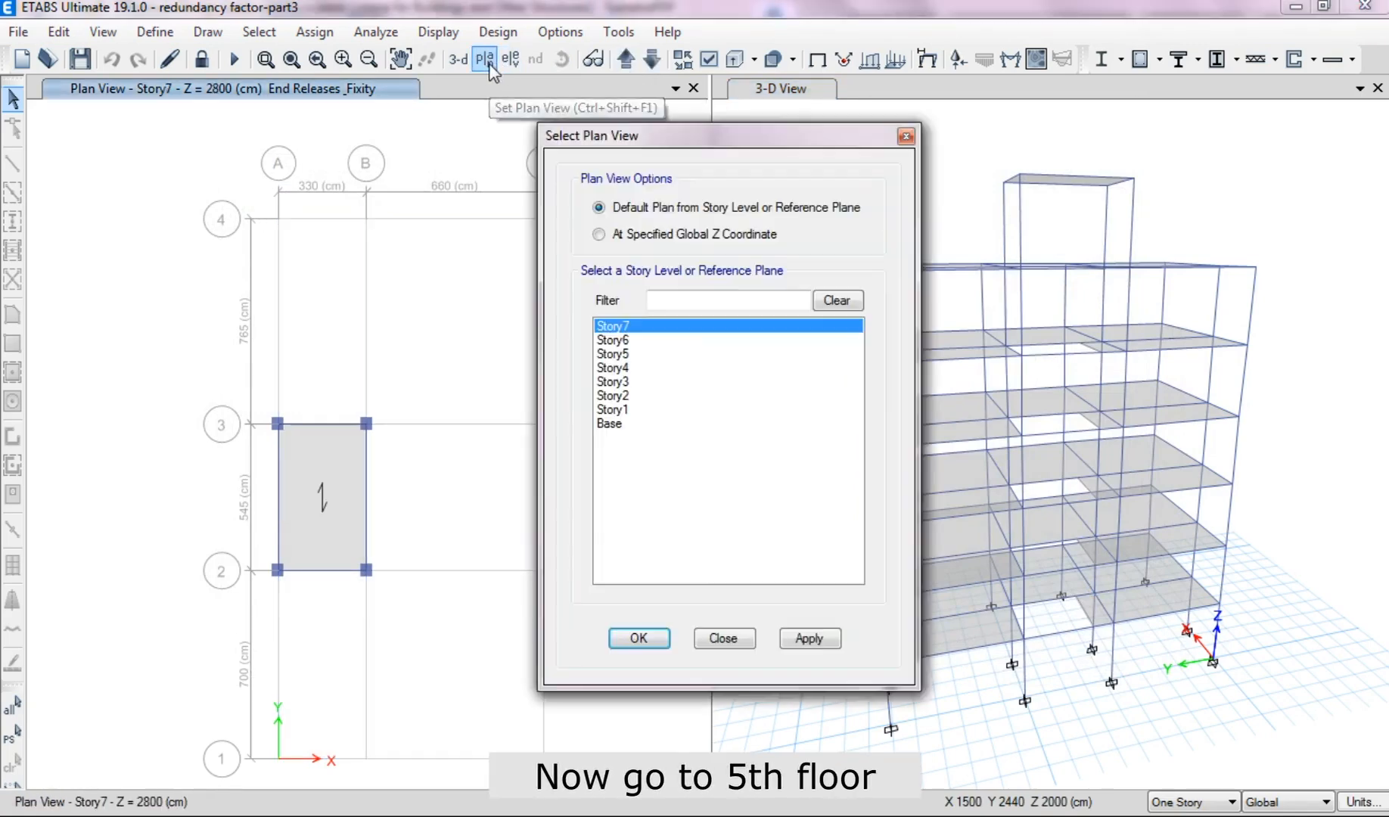
left_click(607, 355)
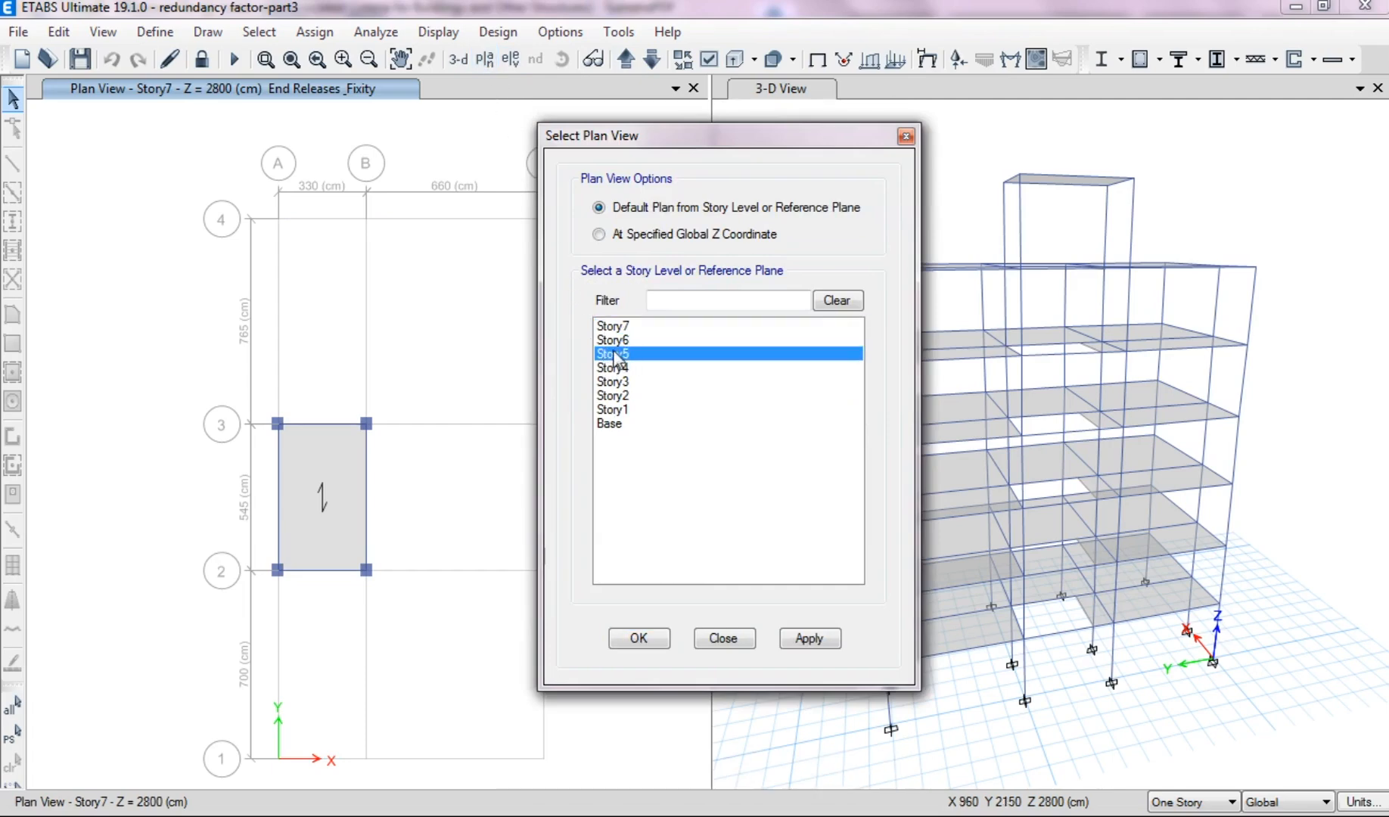
left_click(790, 639)
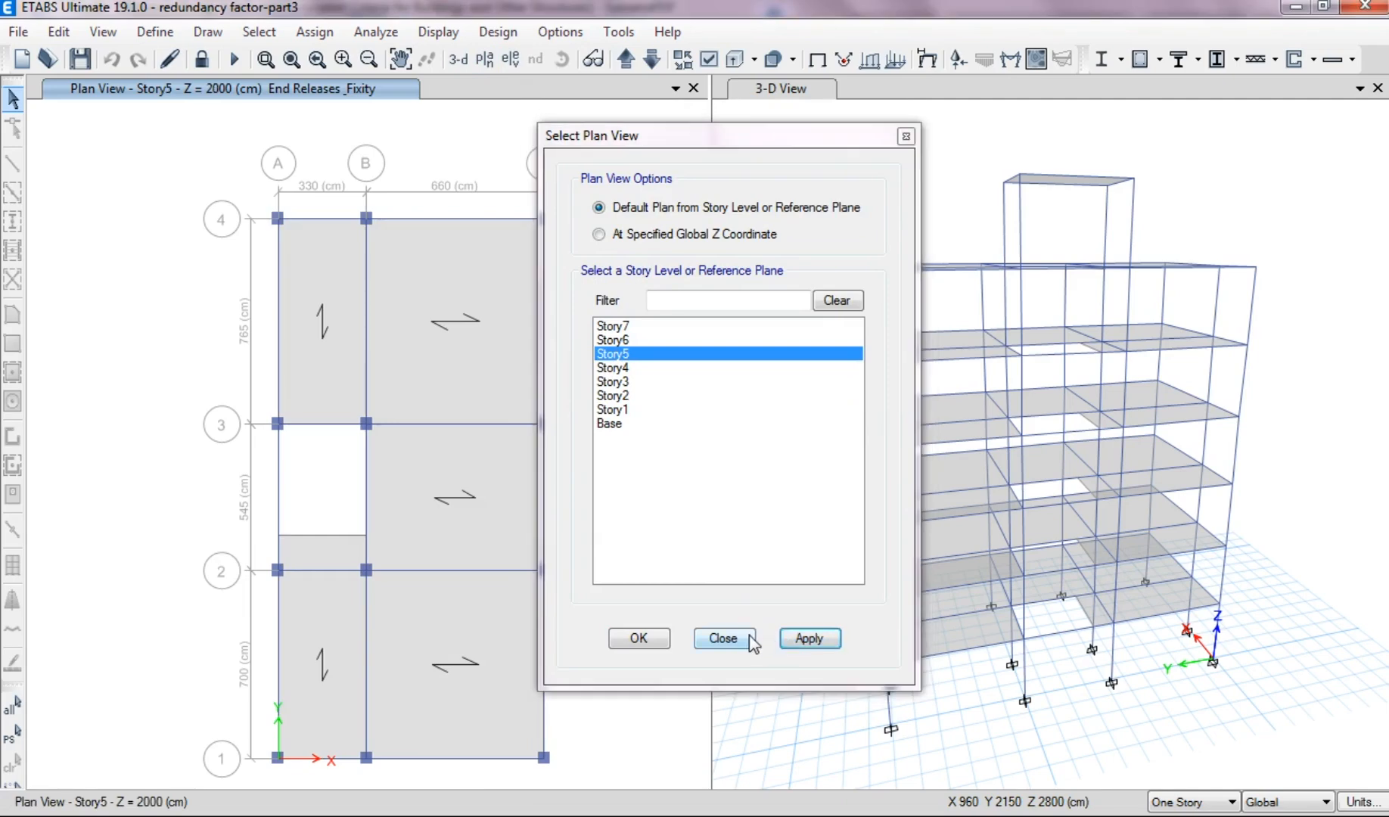
left_click(751, 641)
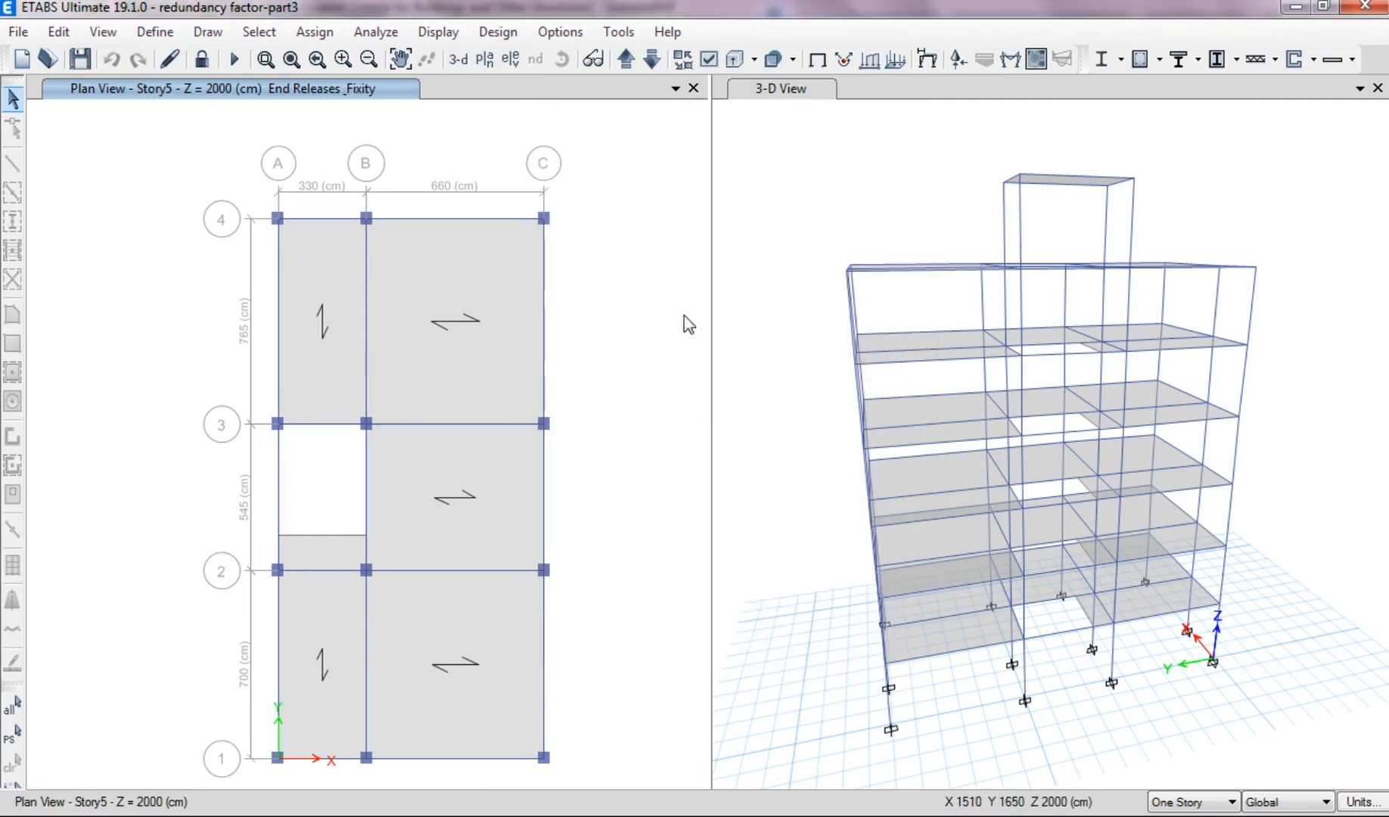
Display the deformed shape for load case EXN on the Story5 plan with automatic scaling
left_click(927, 59)
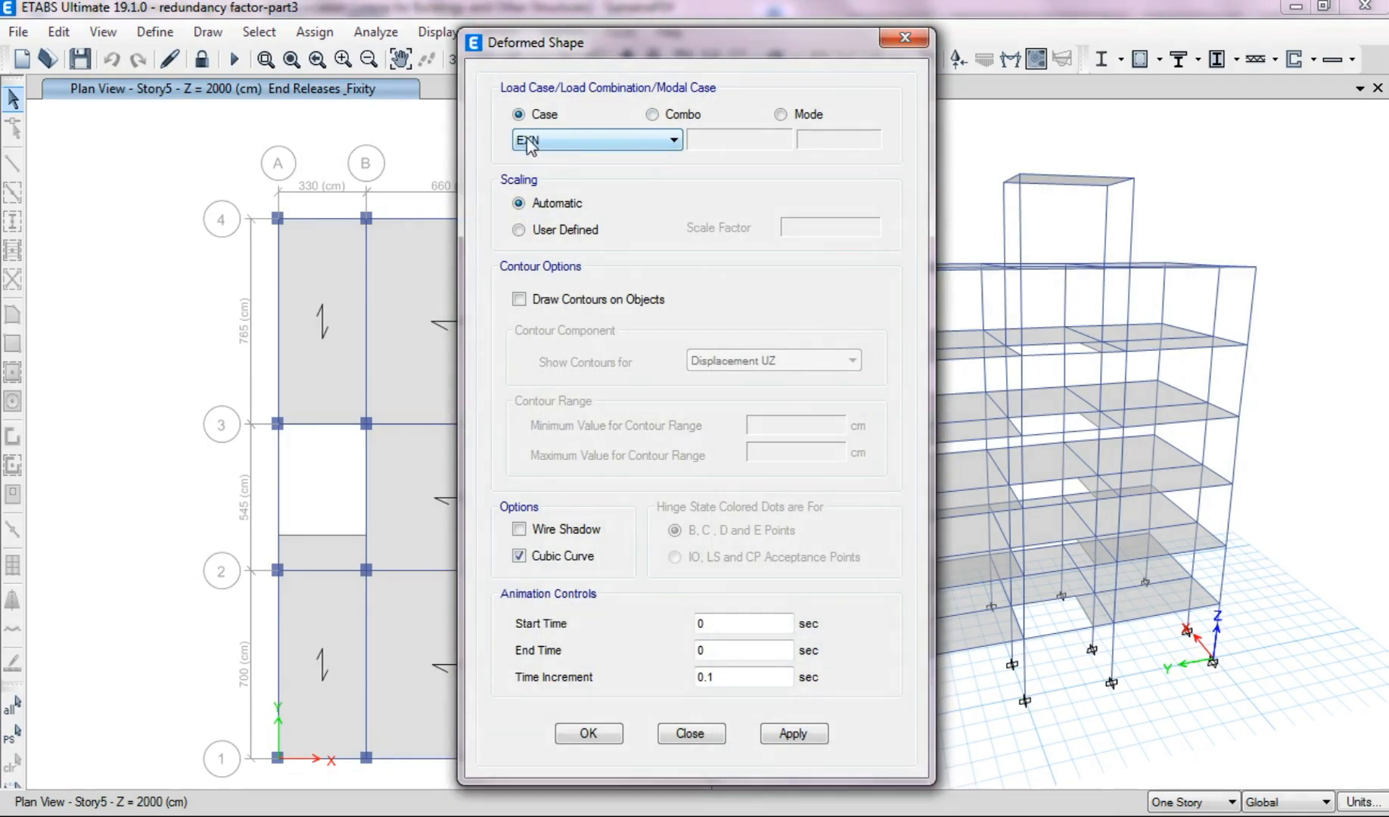
left_click(789, 735)
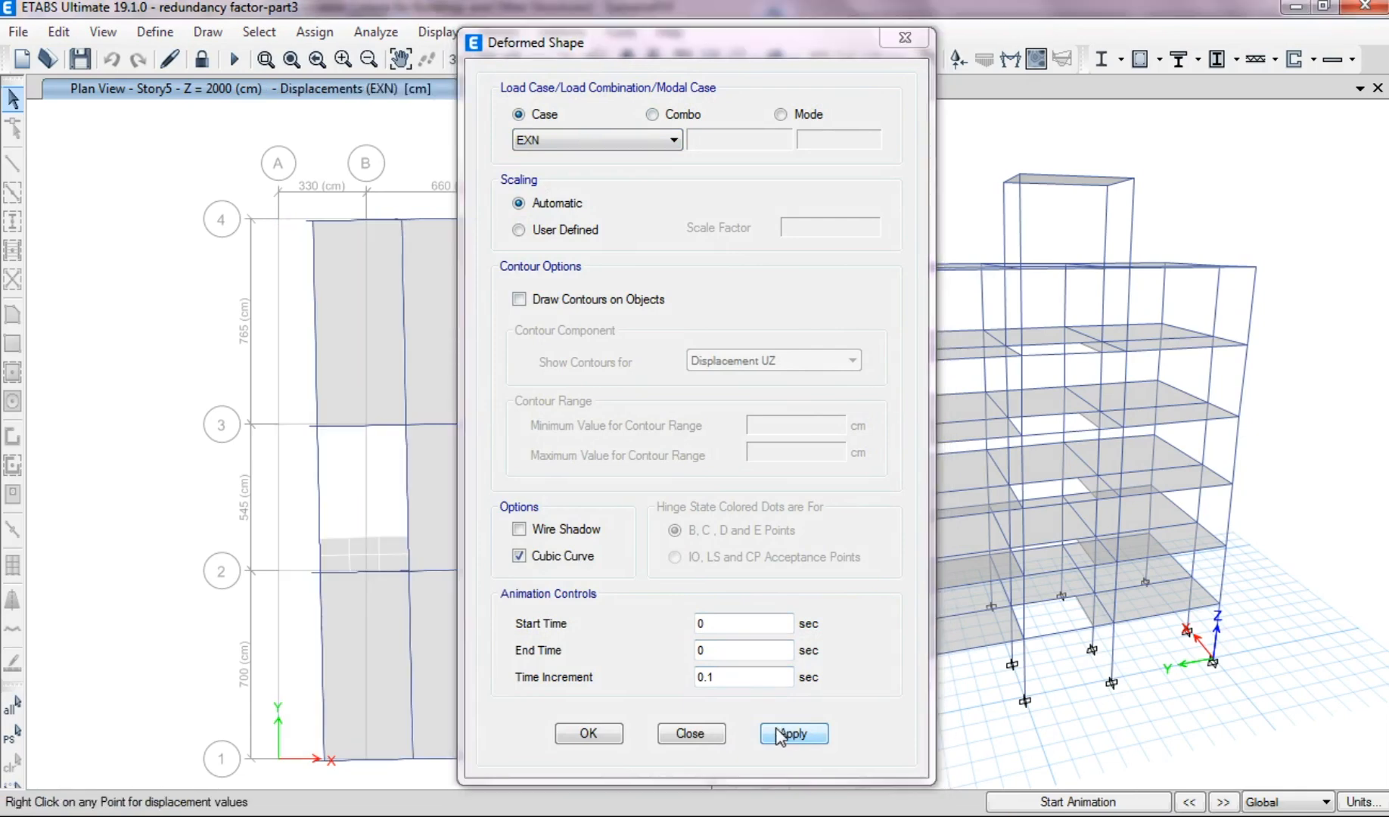
left_click(690, 735)
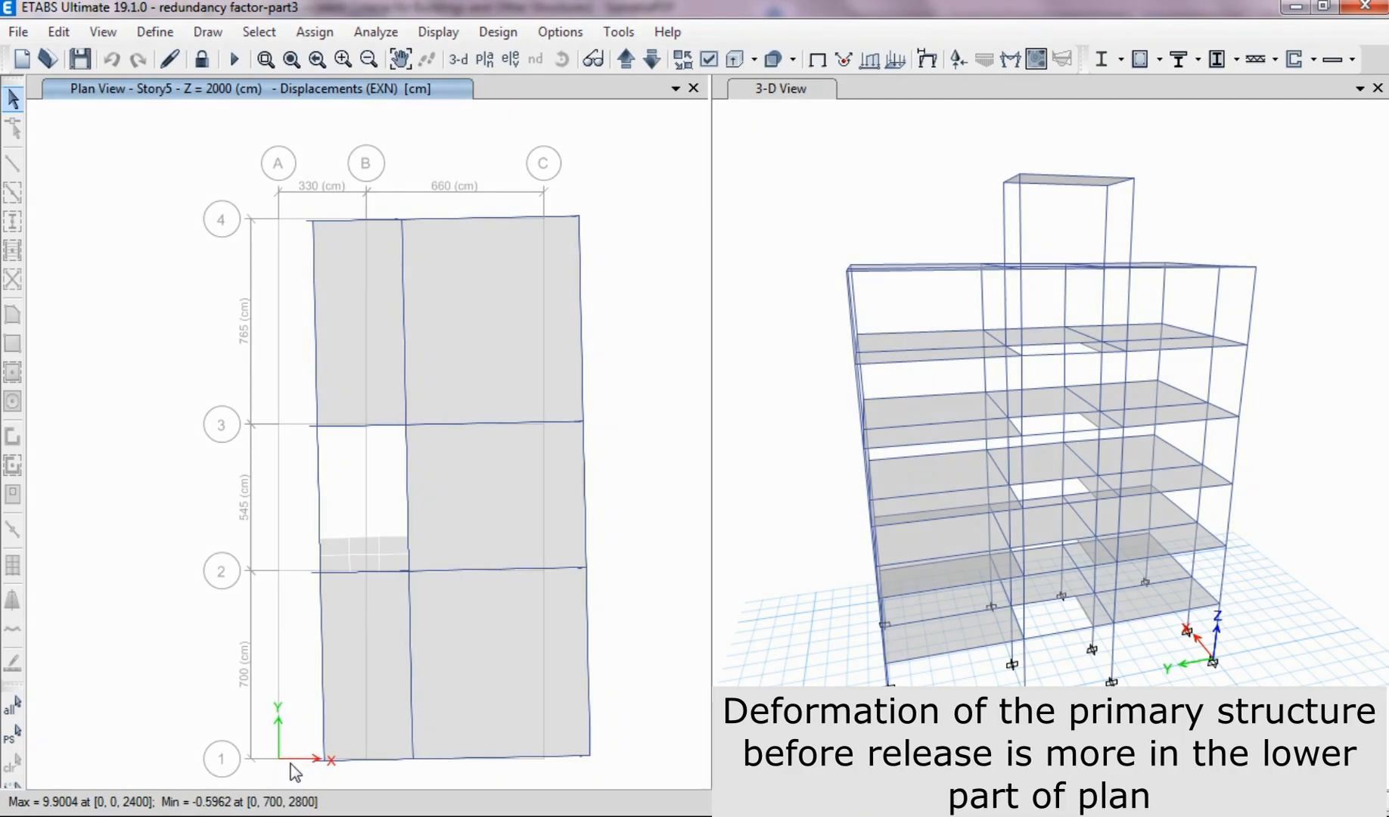
key("alt")
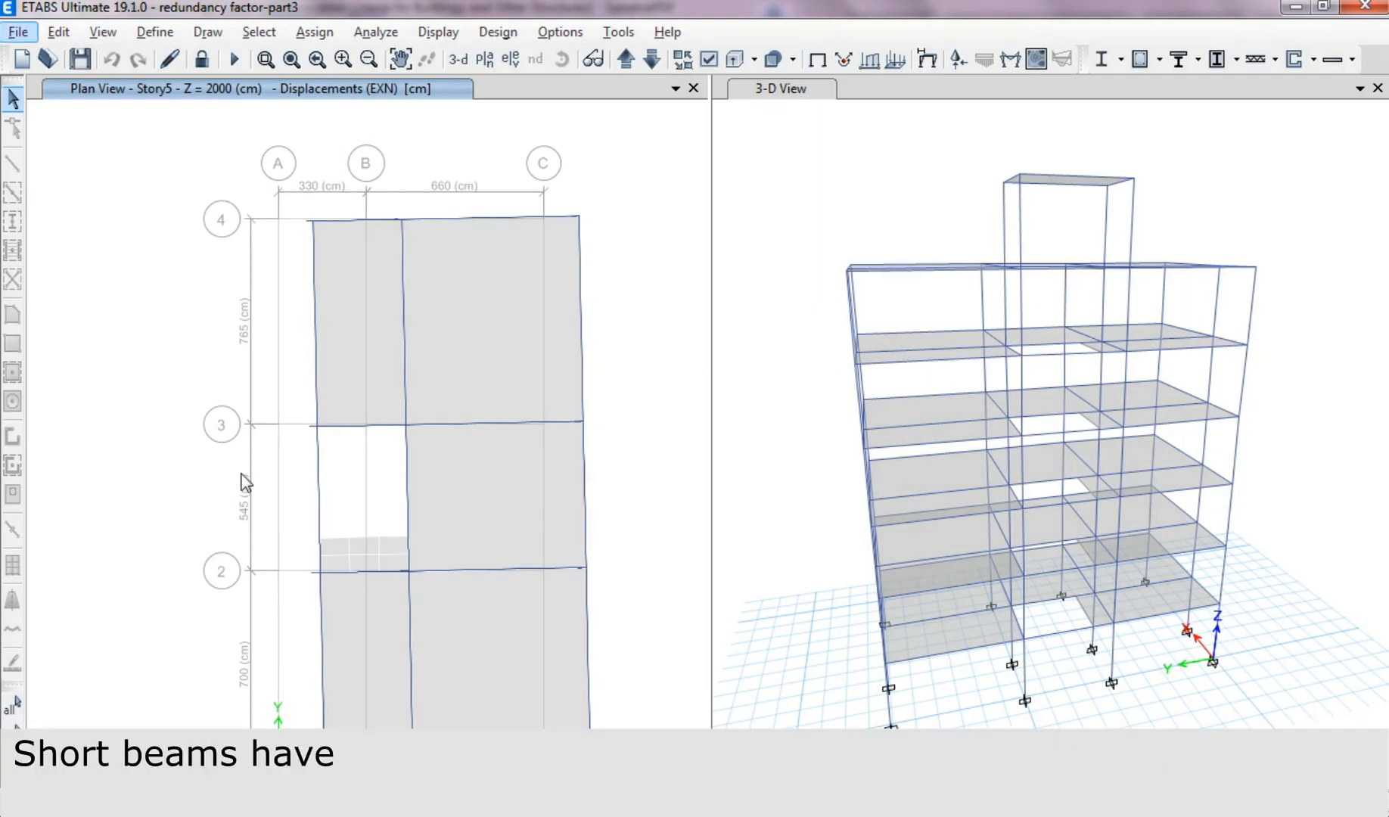
Save a copy of the model as Rho-Torsion-X in the same folder
left_click(25, 33)
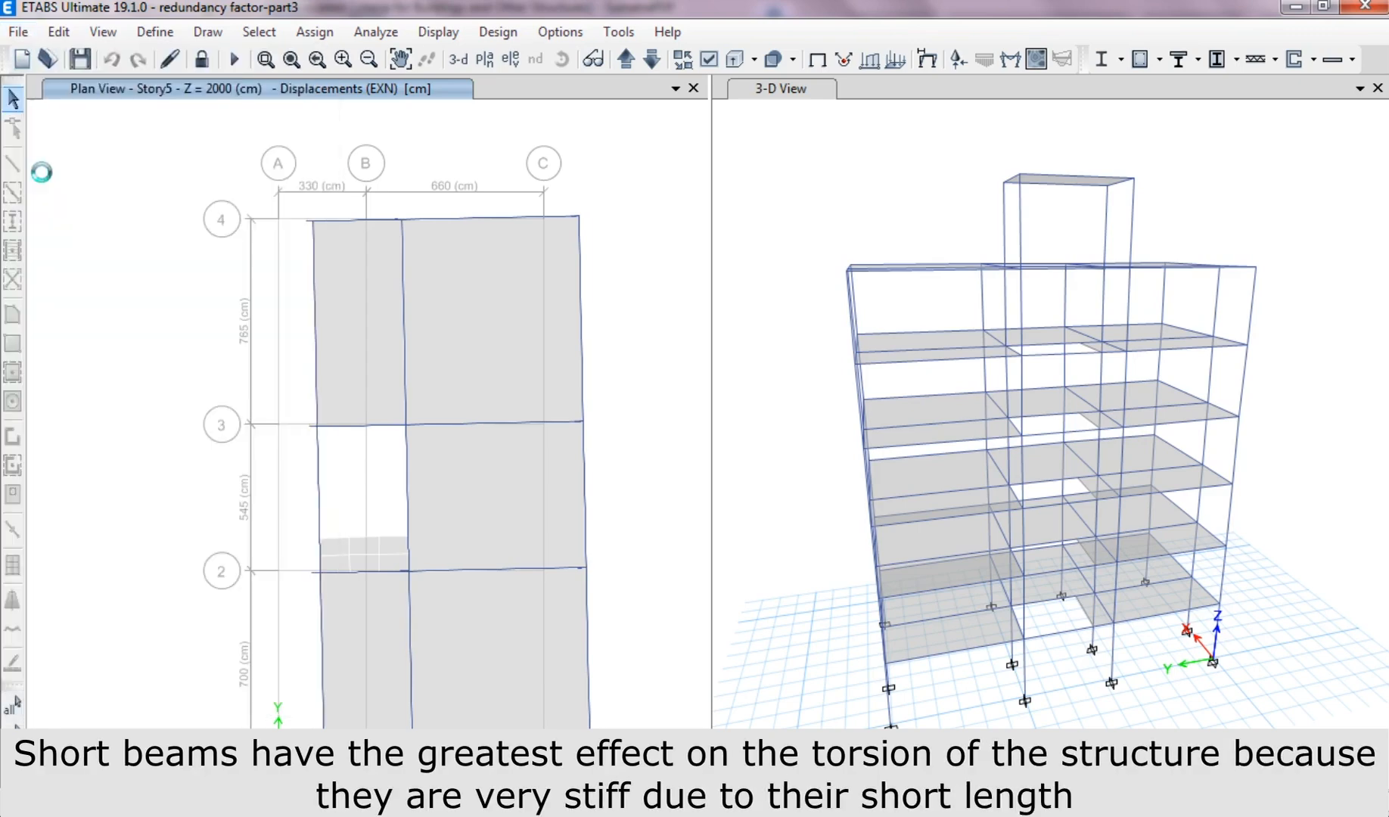
left_click(44, 176)
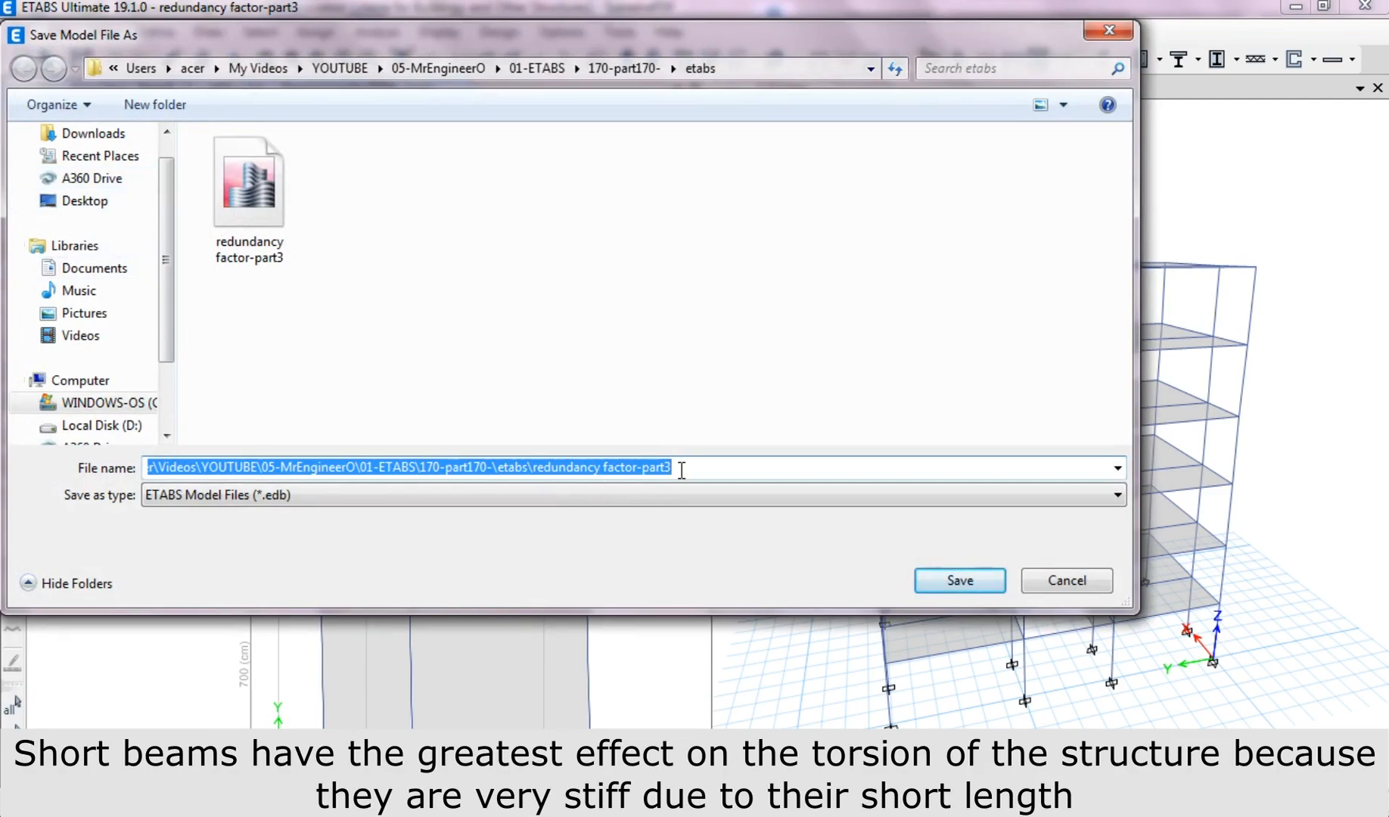
type("Rho-")
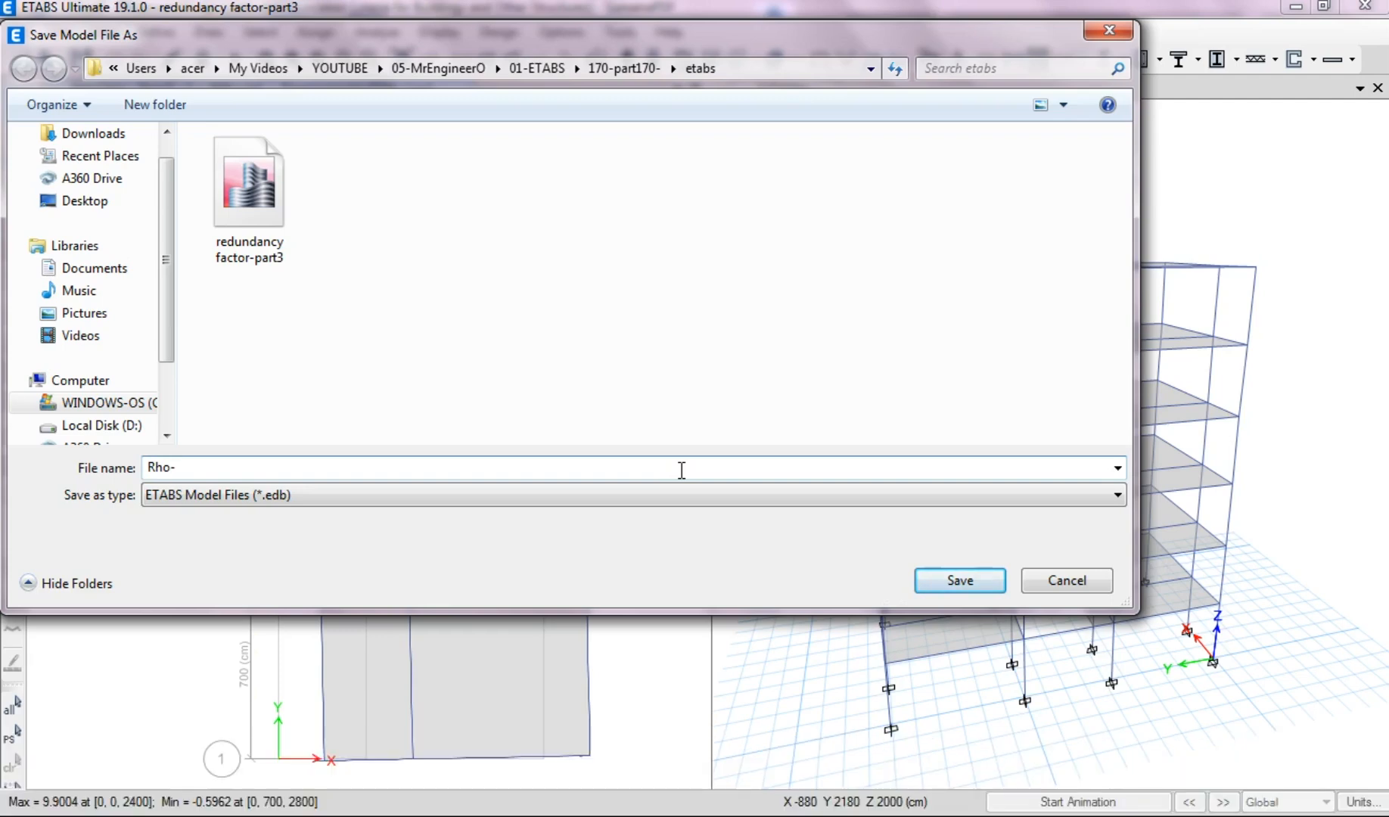
type("Torsion-X")
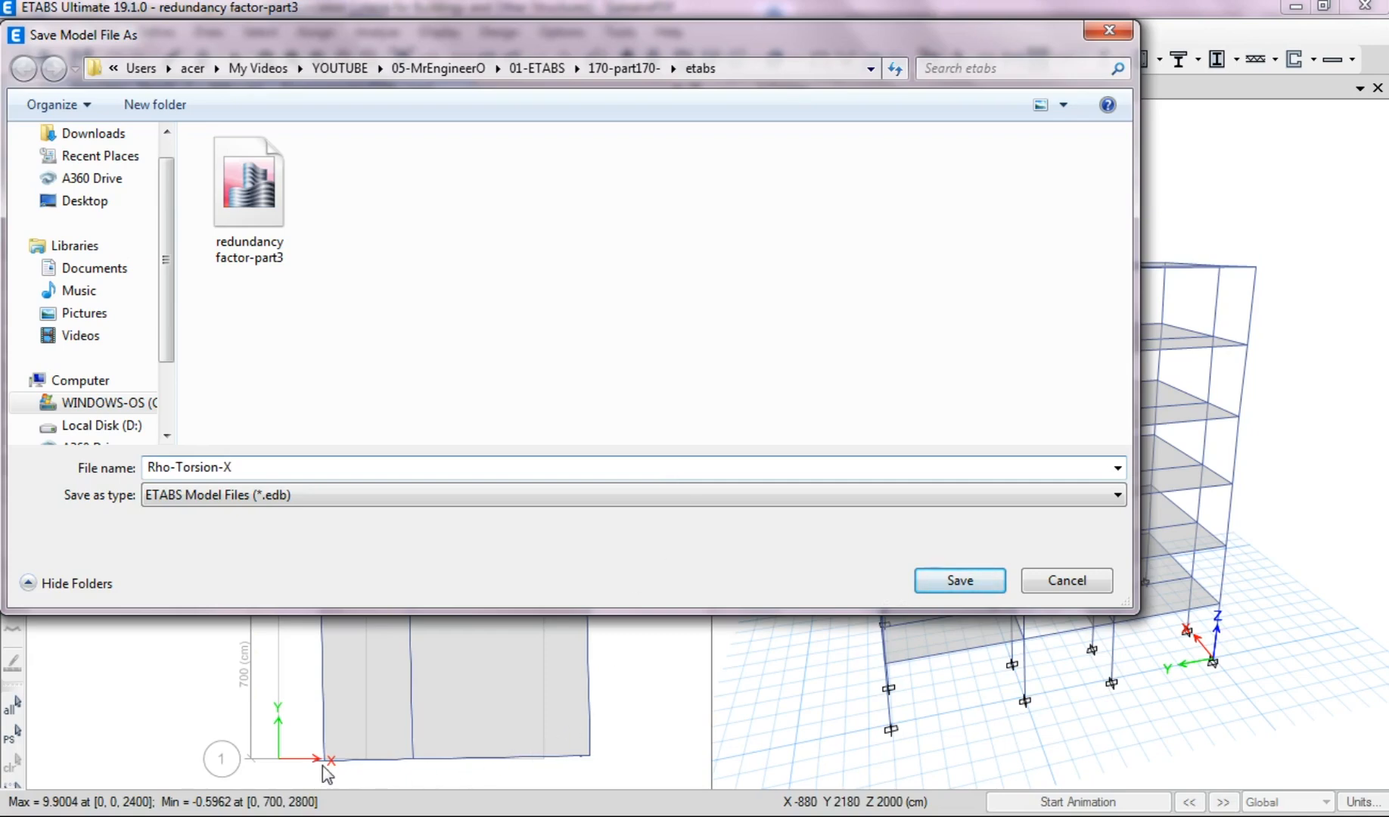
left_click(959, 581)
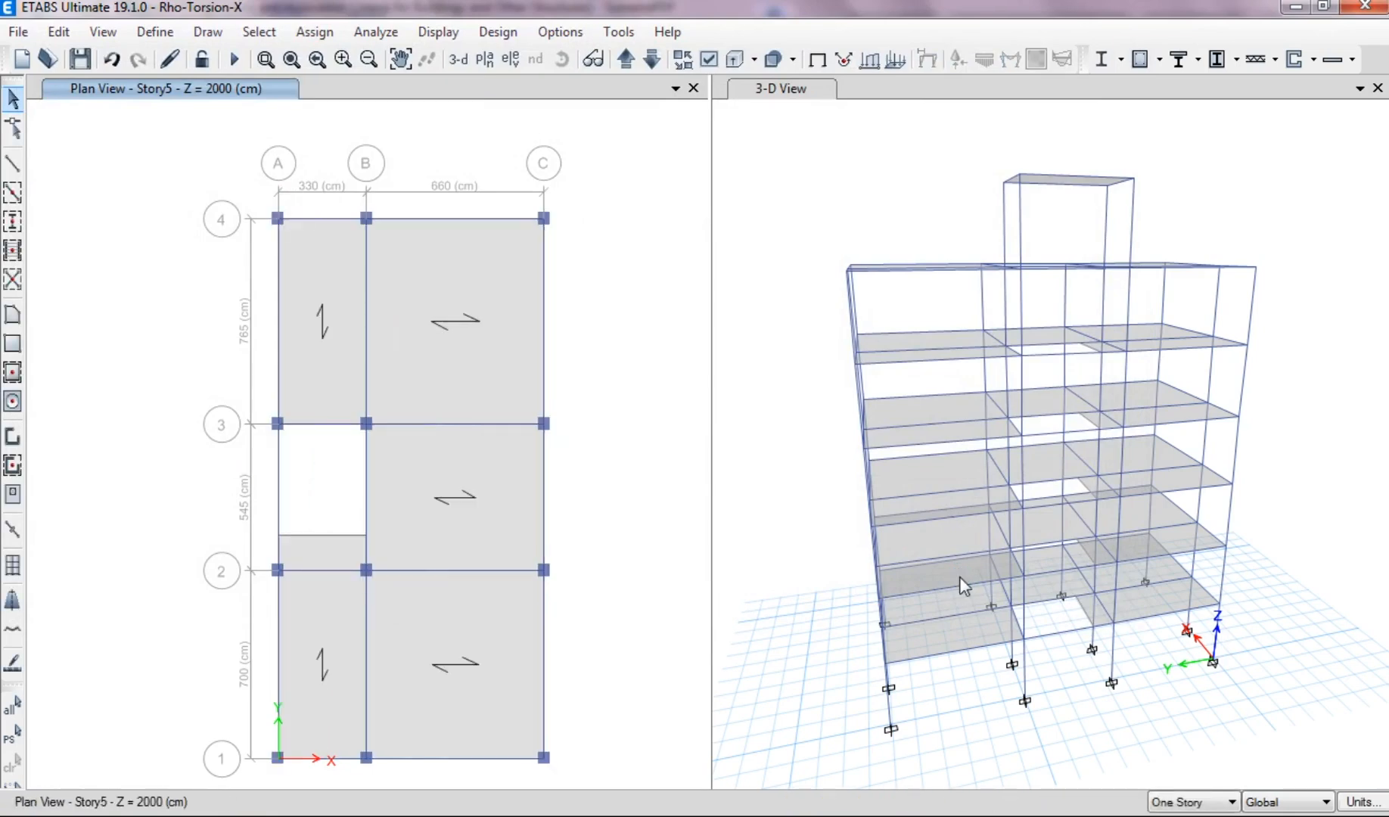
Switch to the ASCE 7-22 PDF and highlight "Moment frames" and the start of its condition in Table 12.3-3
left_click(1295, 6)
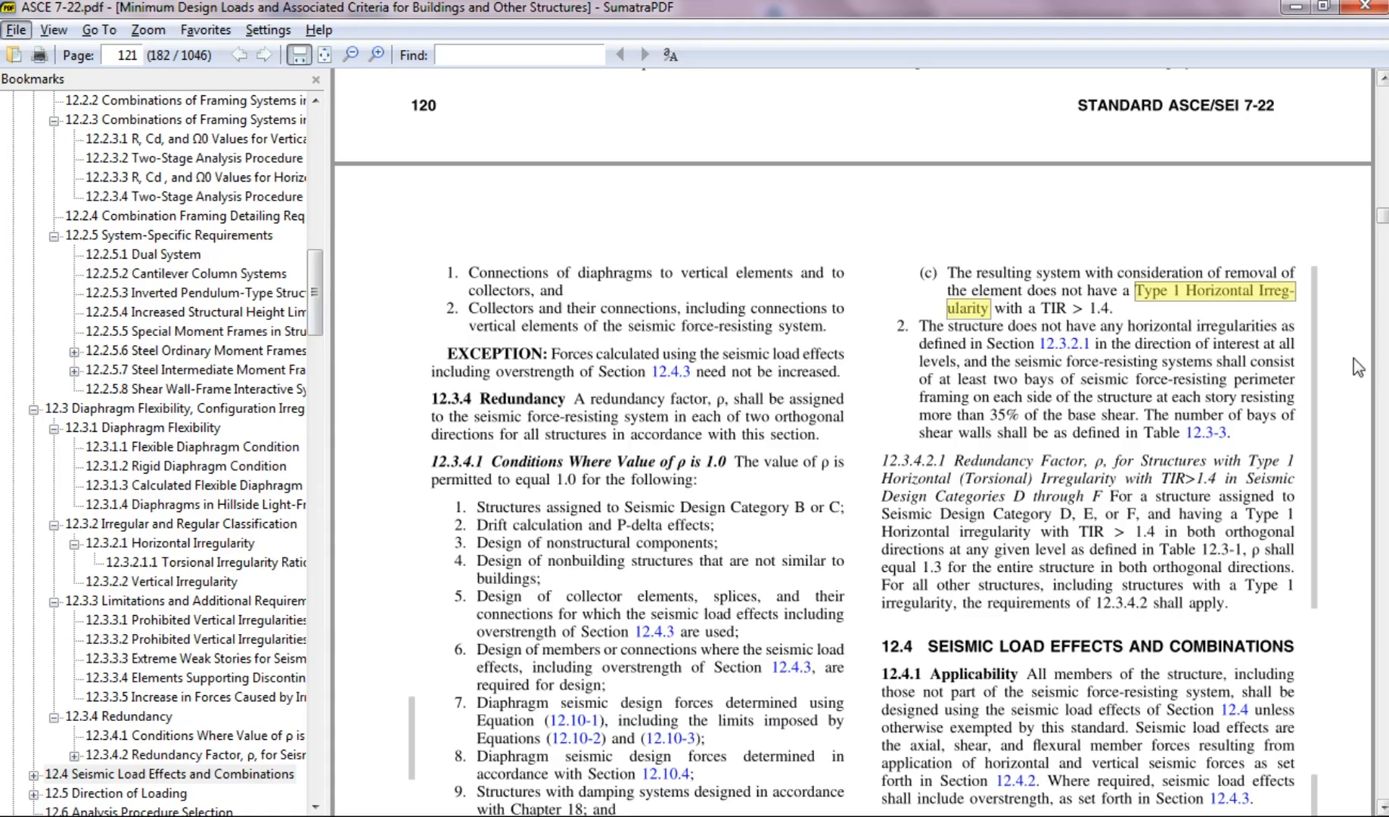
left_click(1221, 299)
left_click_drag(1224, 268, 1287, 270)
scroll(1225, 325, "down", 5)
scroll(1183, 373, "down", 8)
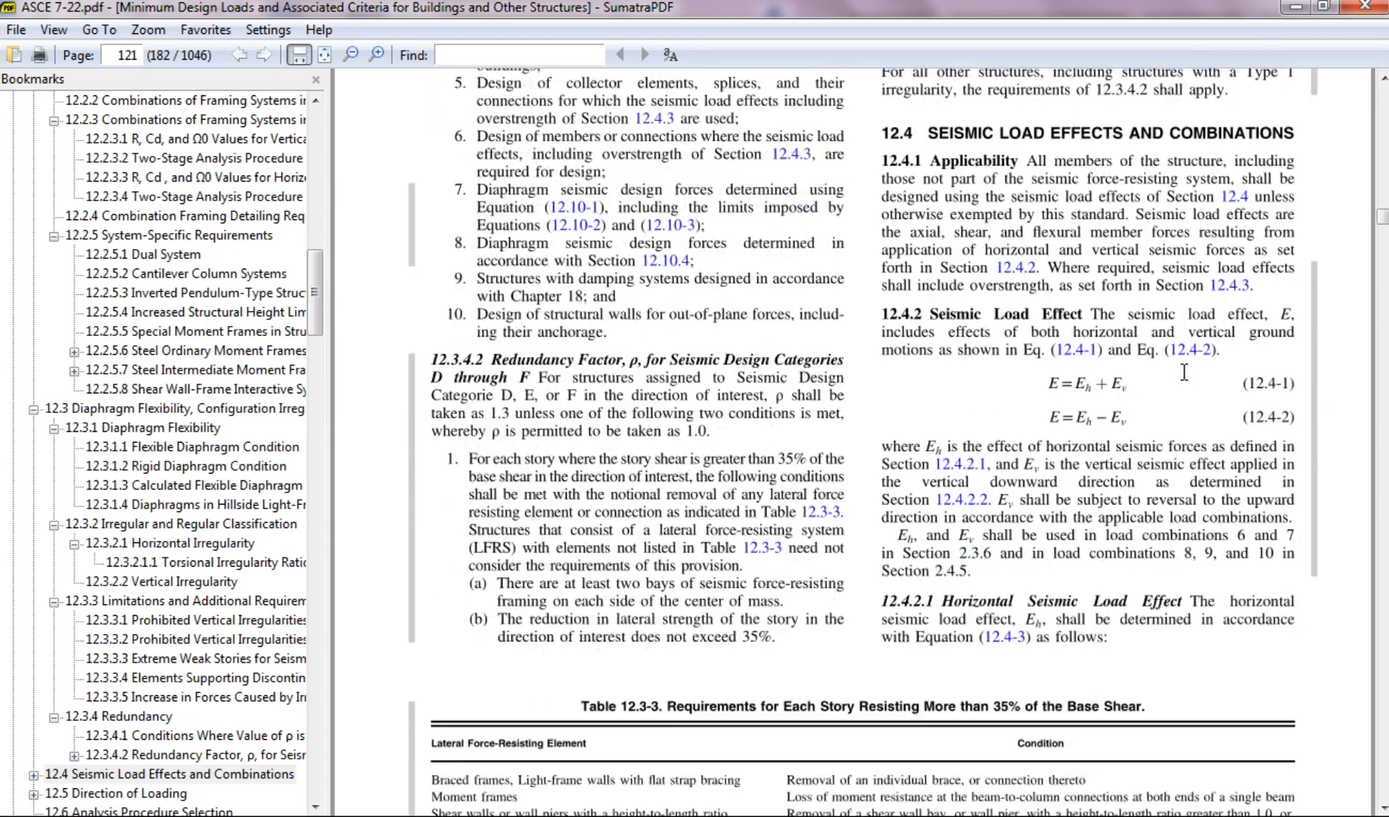
left_click_drag(433, 540, 517, 537)
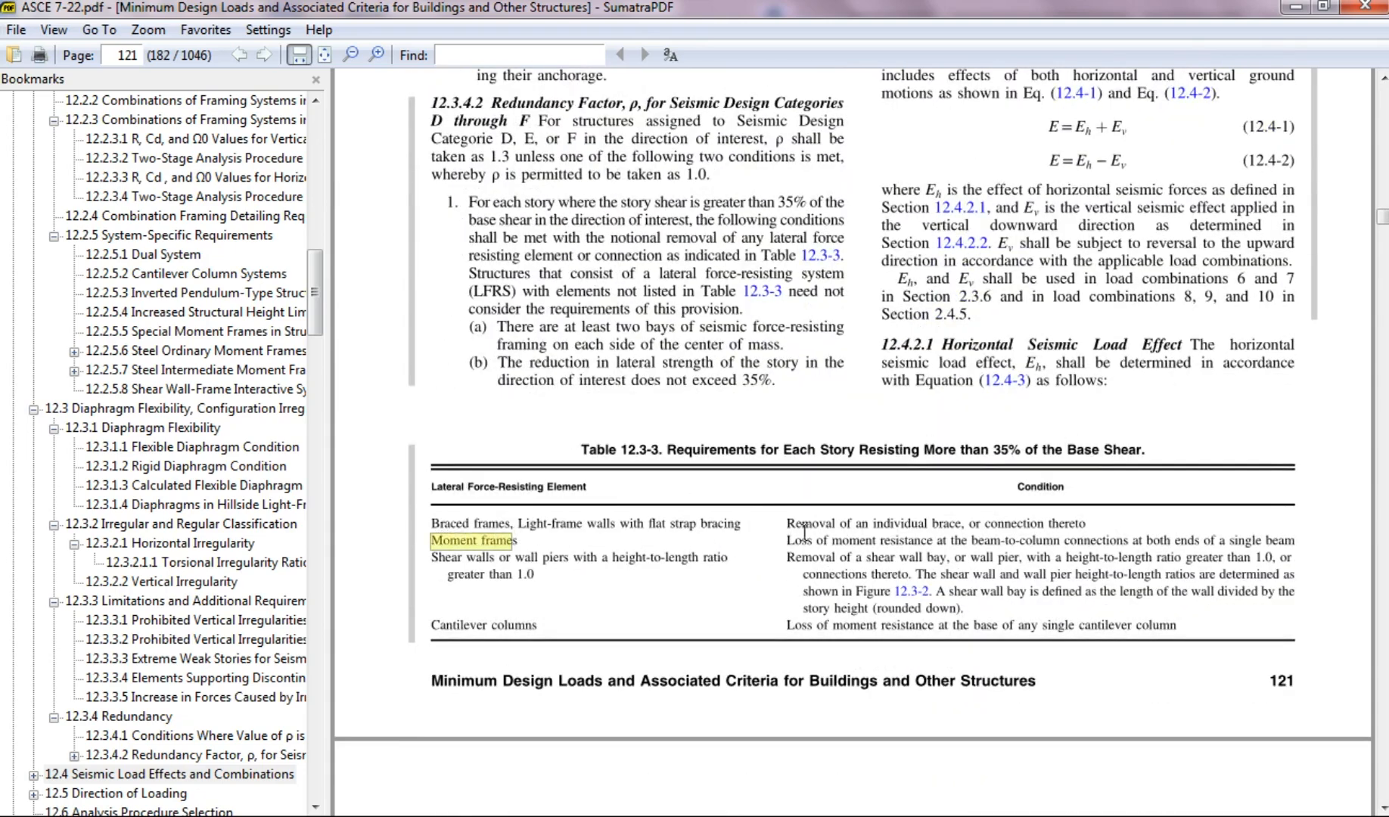
left_click_drag(789, 539, 814, 540)
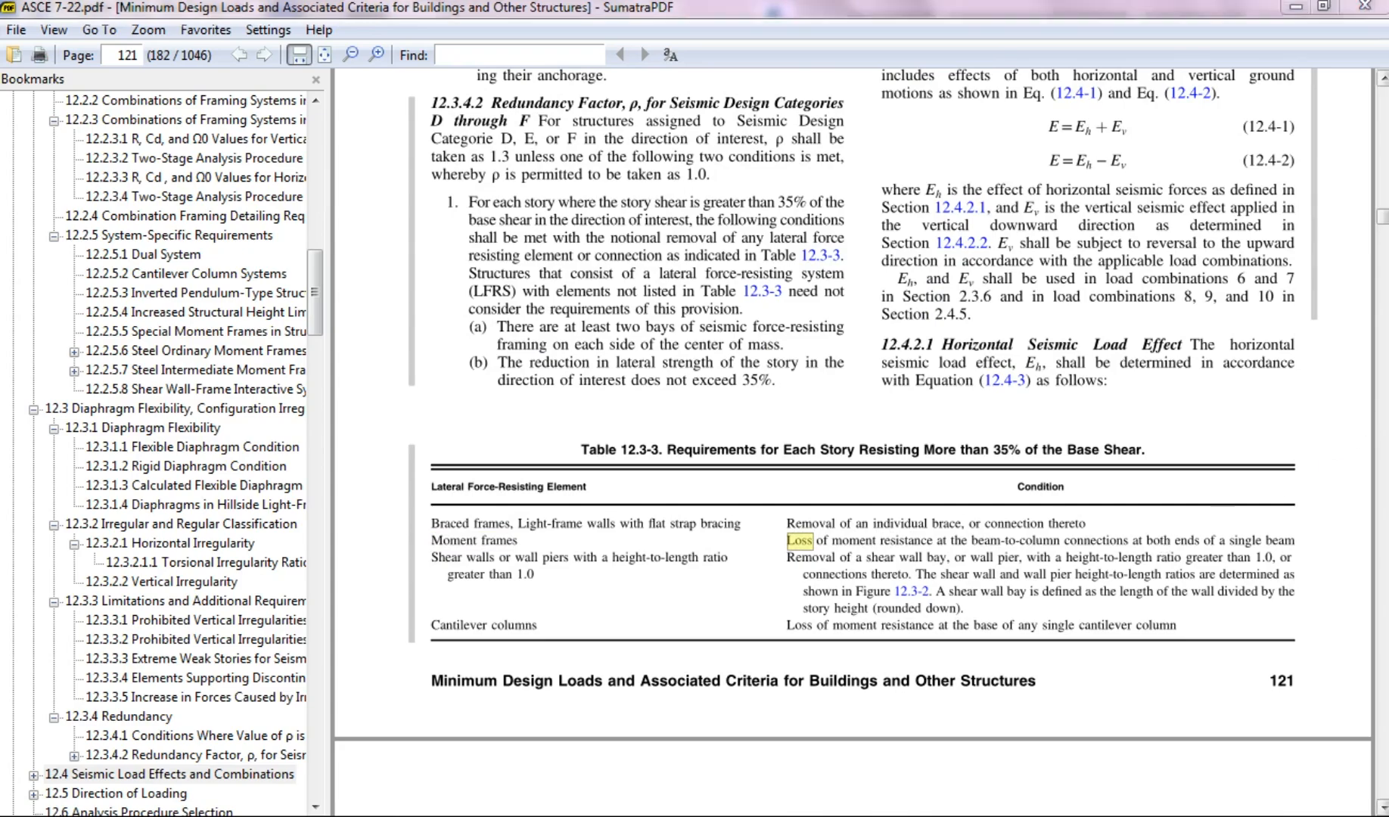
Return to ETABS and release the Story5 beam on grid 1 between A and B: start torsion, plus Moment 22 and Moment 33 at both ends
left_click(1385, 803)
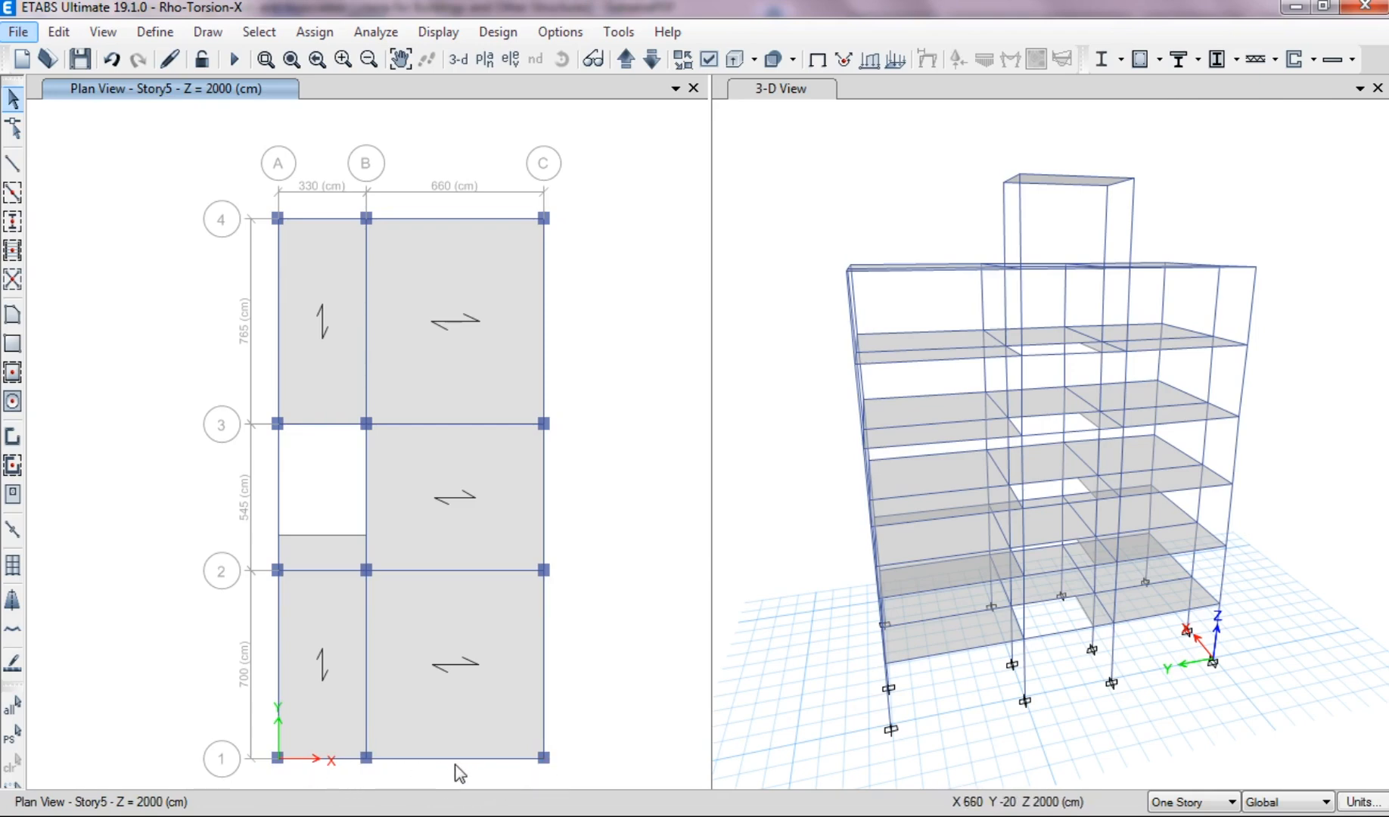
left_click(336, 760)
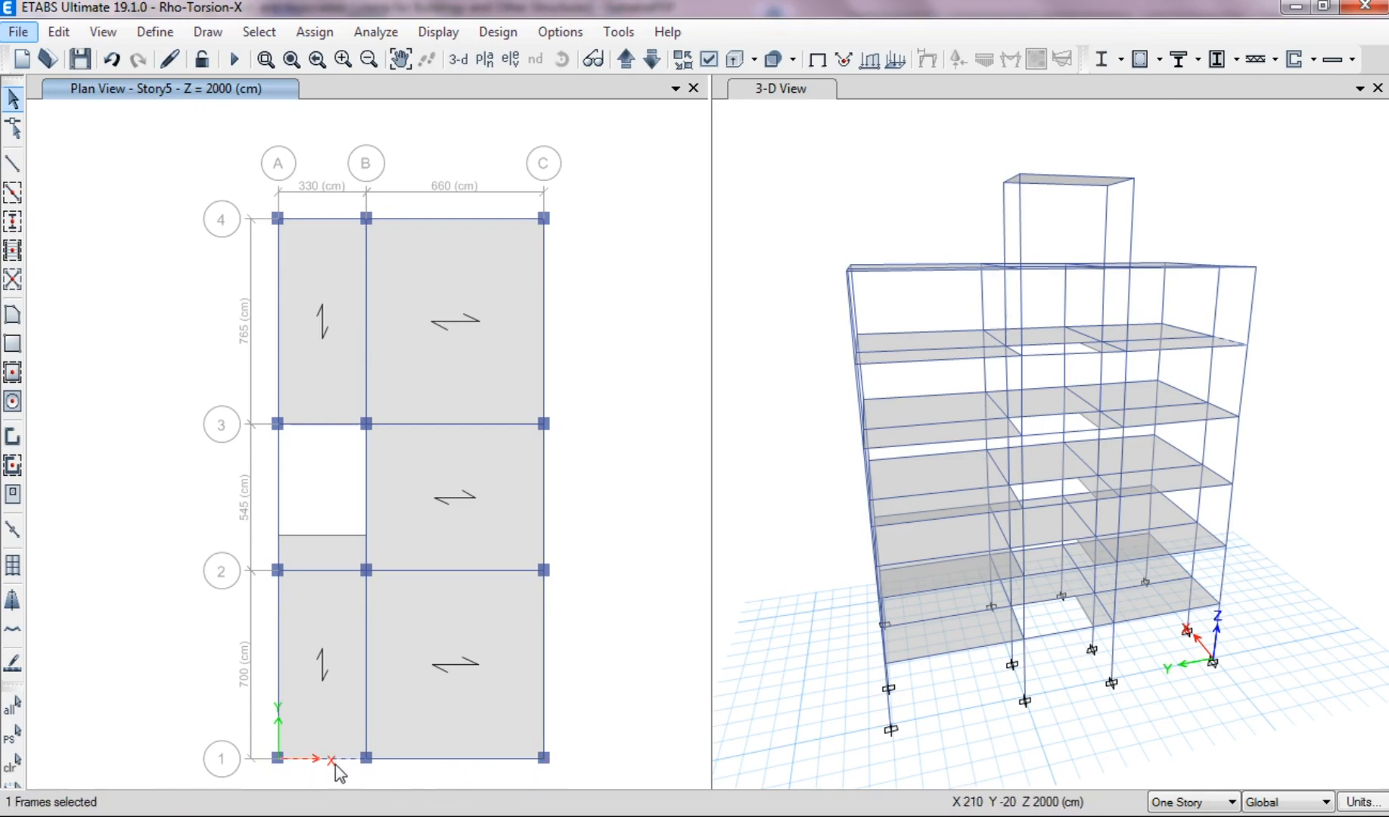
left_click(314, 32)
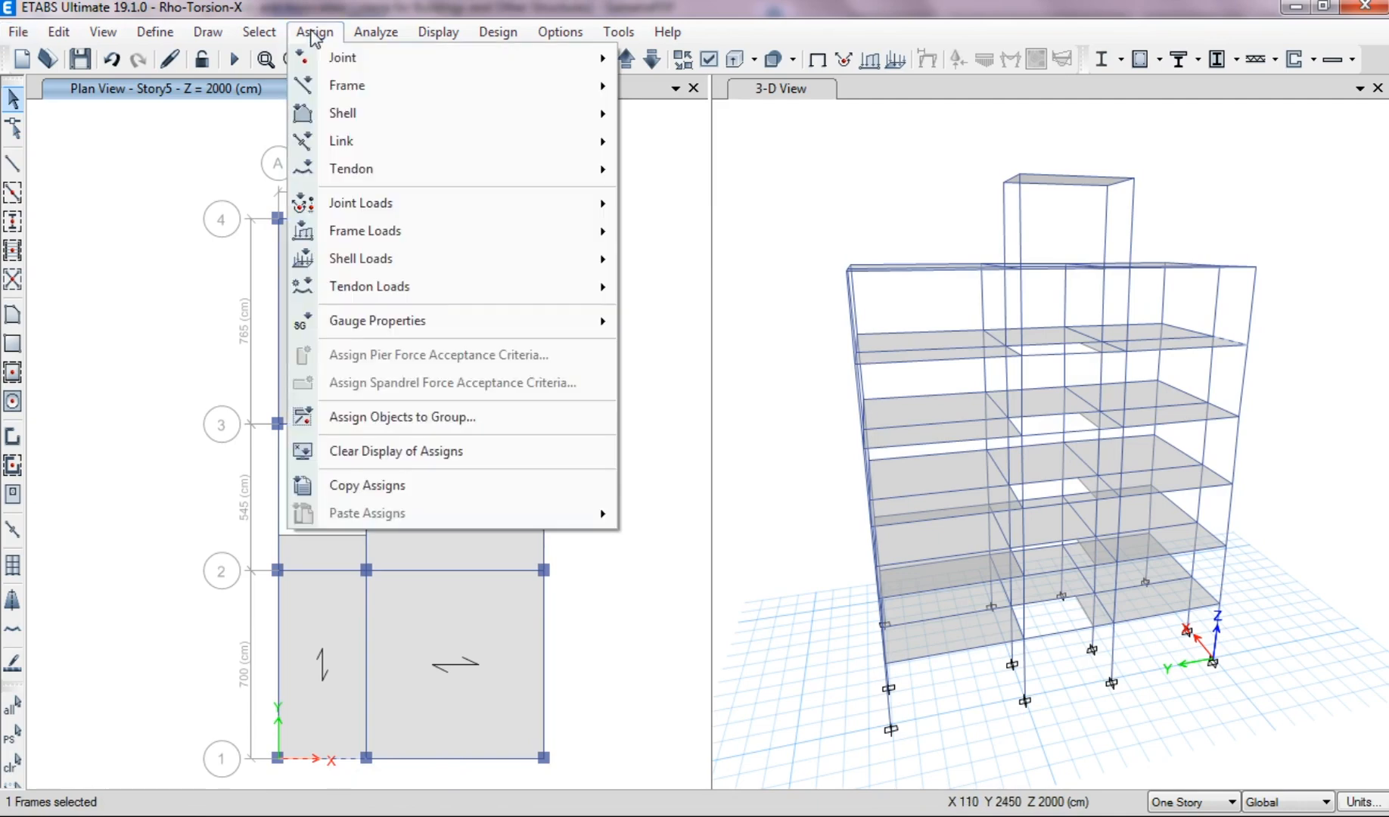
mouse_move(313, 91)
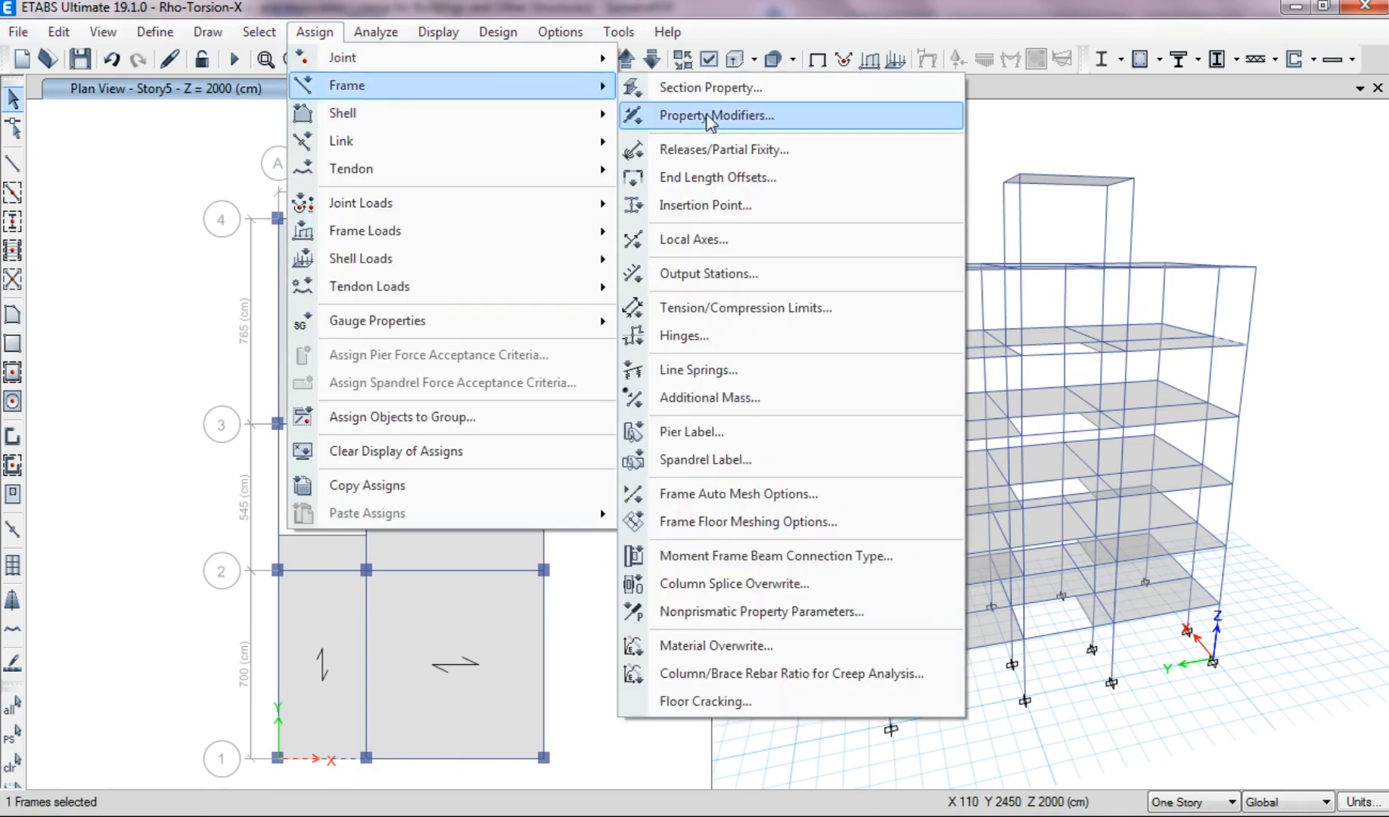
left_click(711, 149)
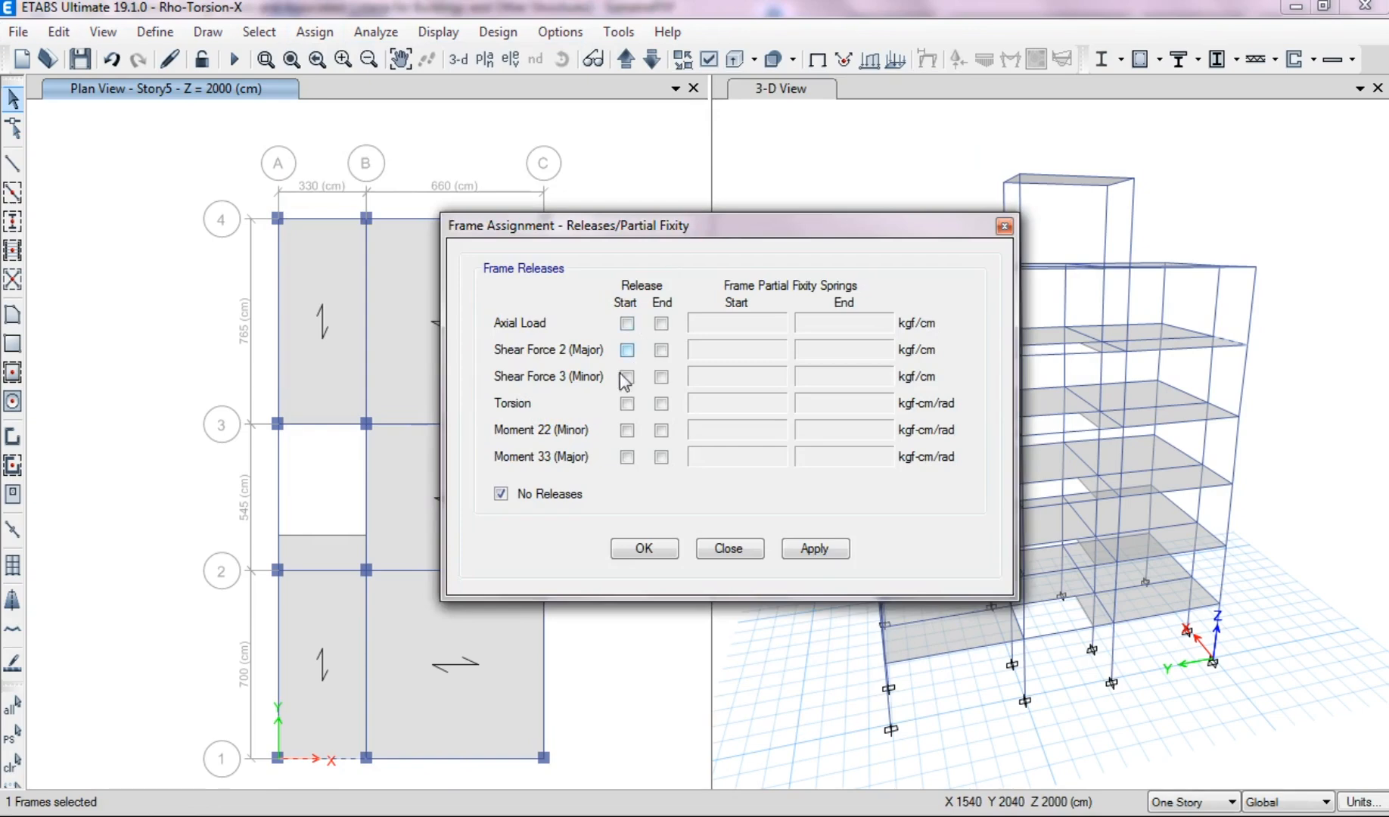
left_click(626, 403)
left_click(626, 429)
left_click(626, 456)
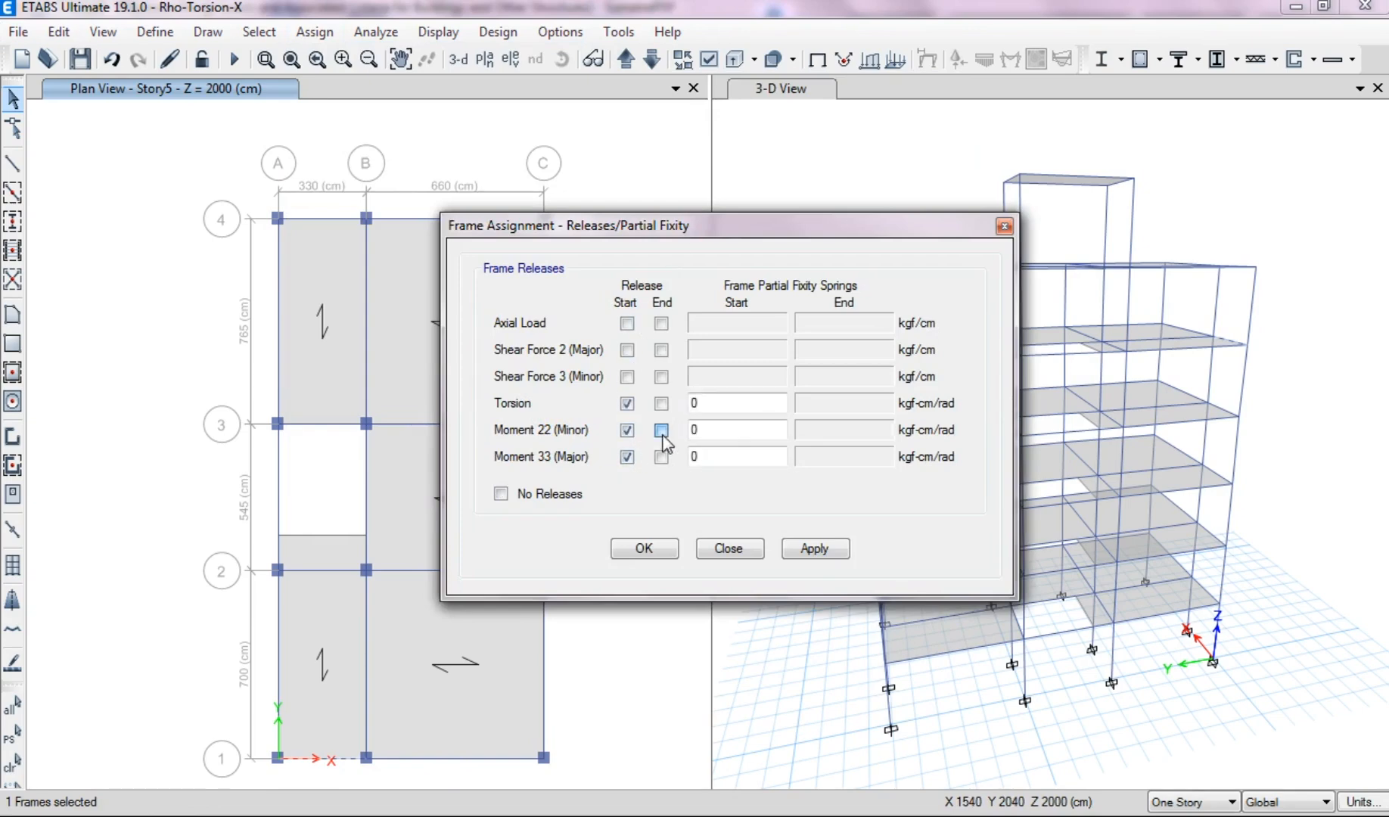
left_click(661, 429)
left_click(815, 548)
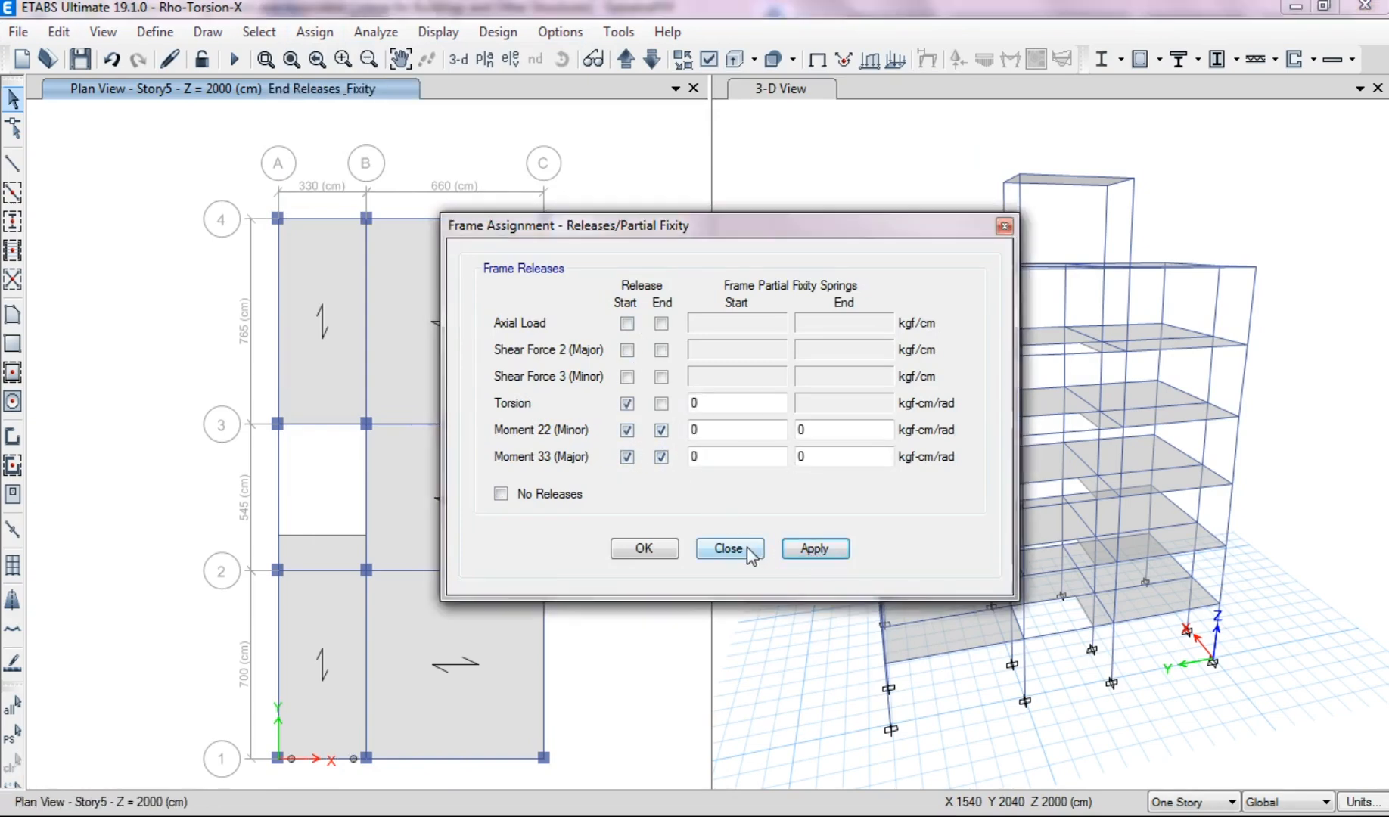
left_click(731, 548)
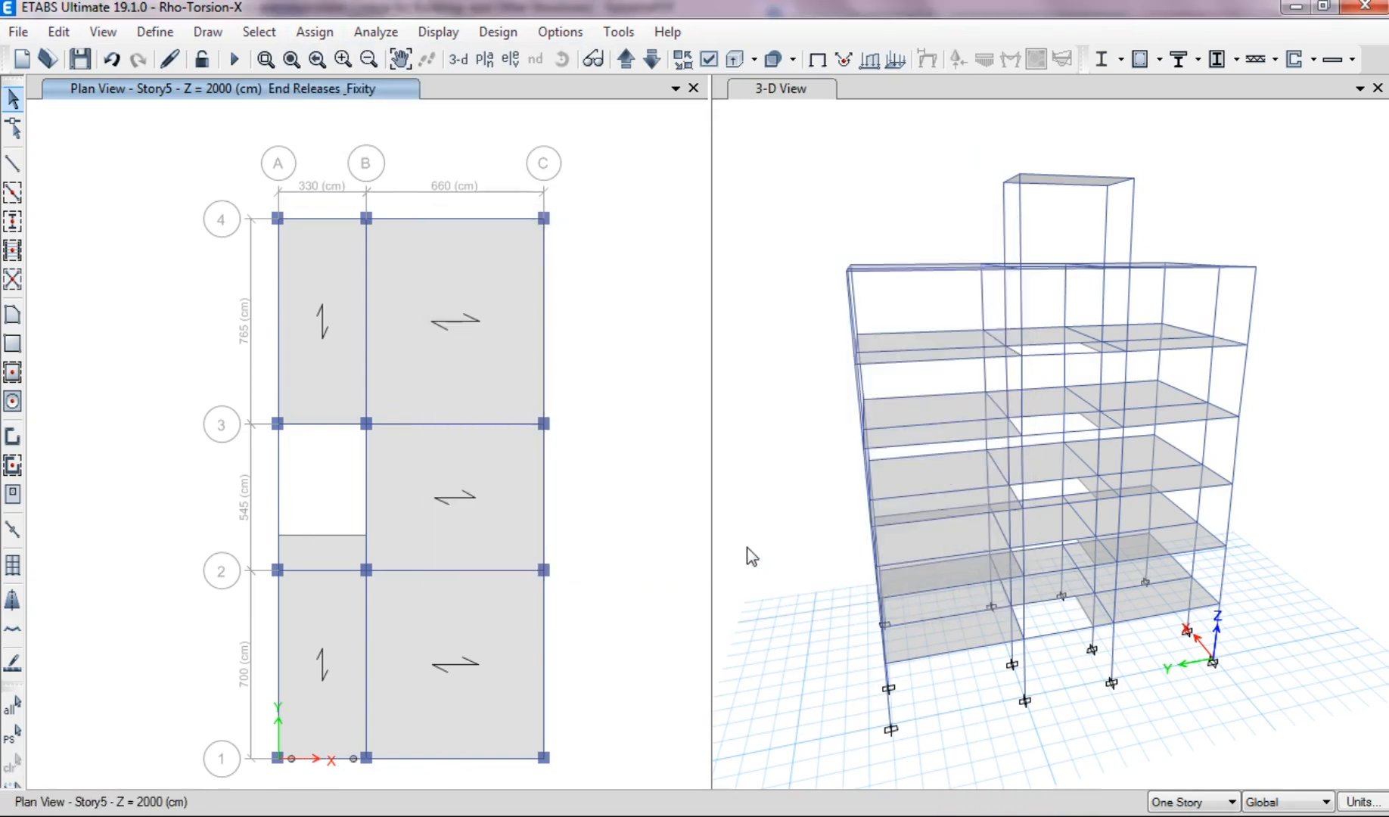
Run the analysis and display the Diaphragm Max Over Avg Drifts table
left_click(235, 60)
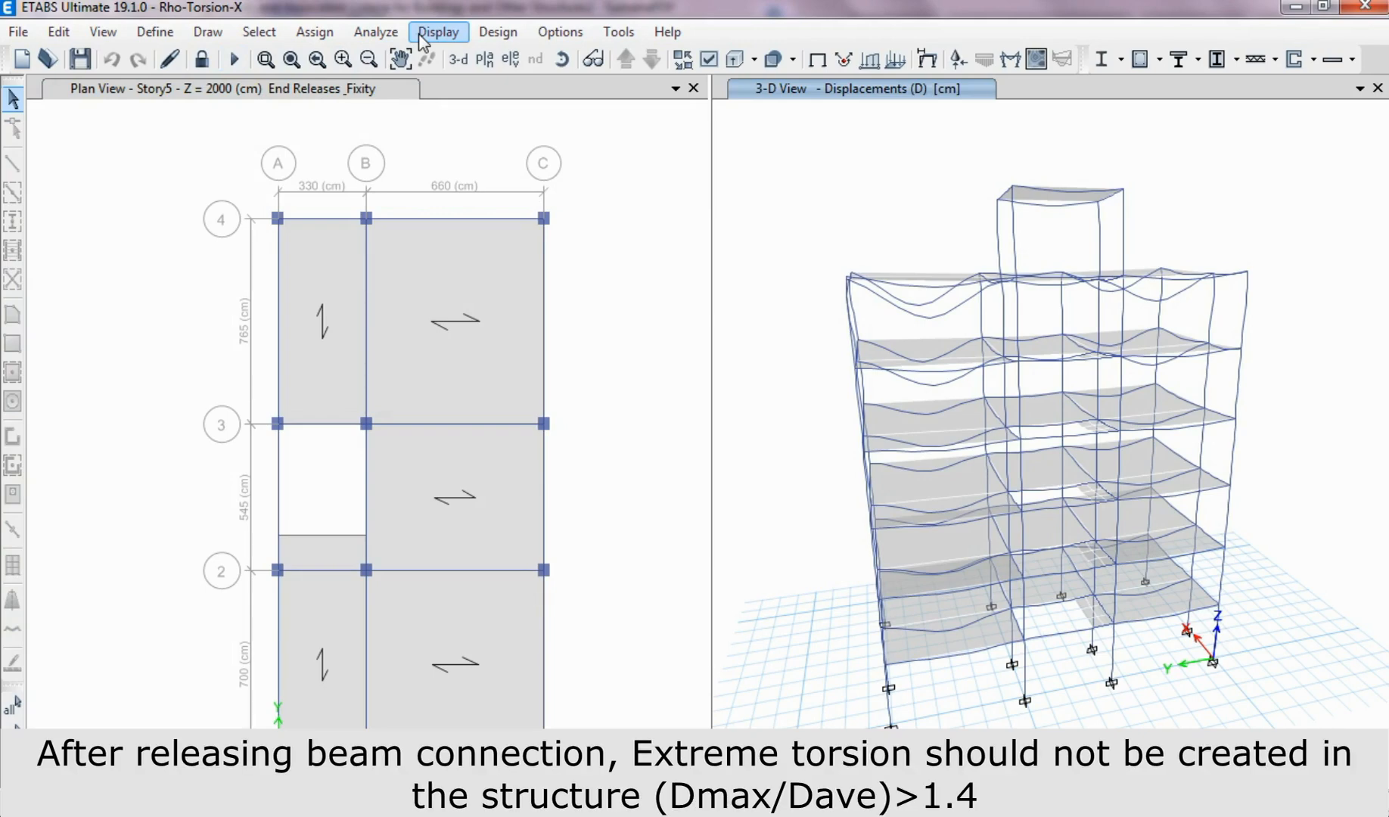
left_click(436, 32)
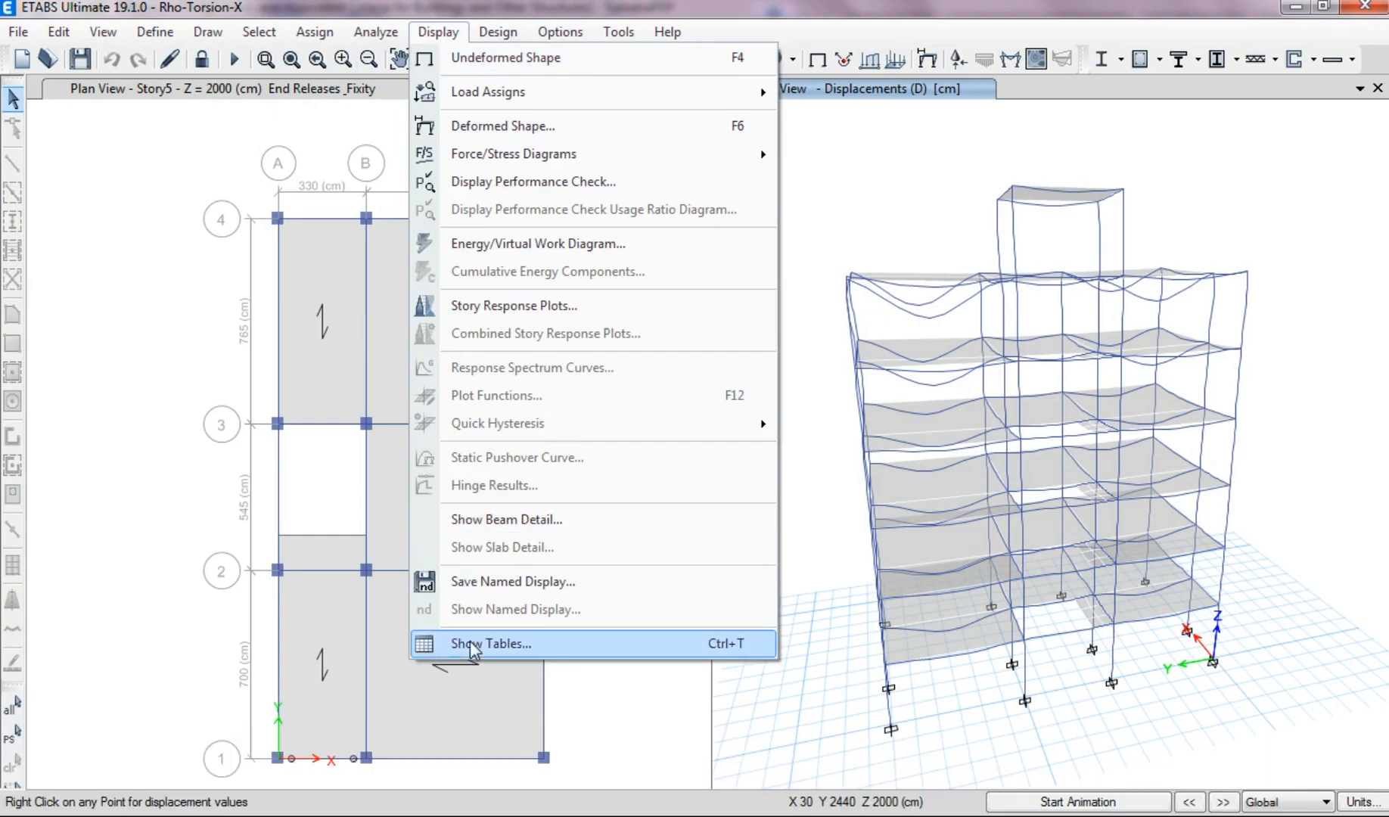
left_click(471, 647)
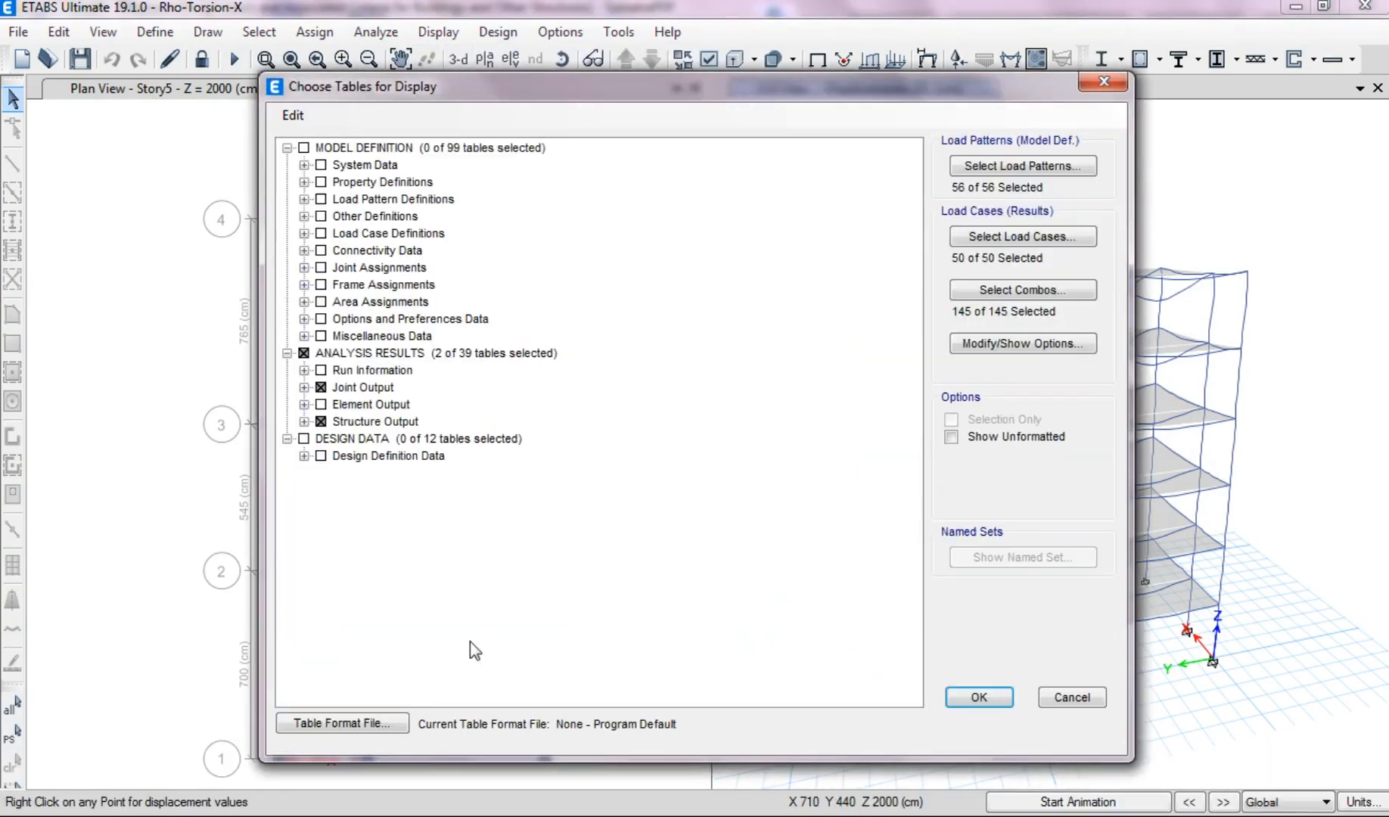
left_click(978, 697)
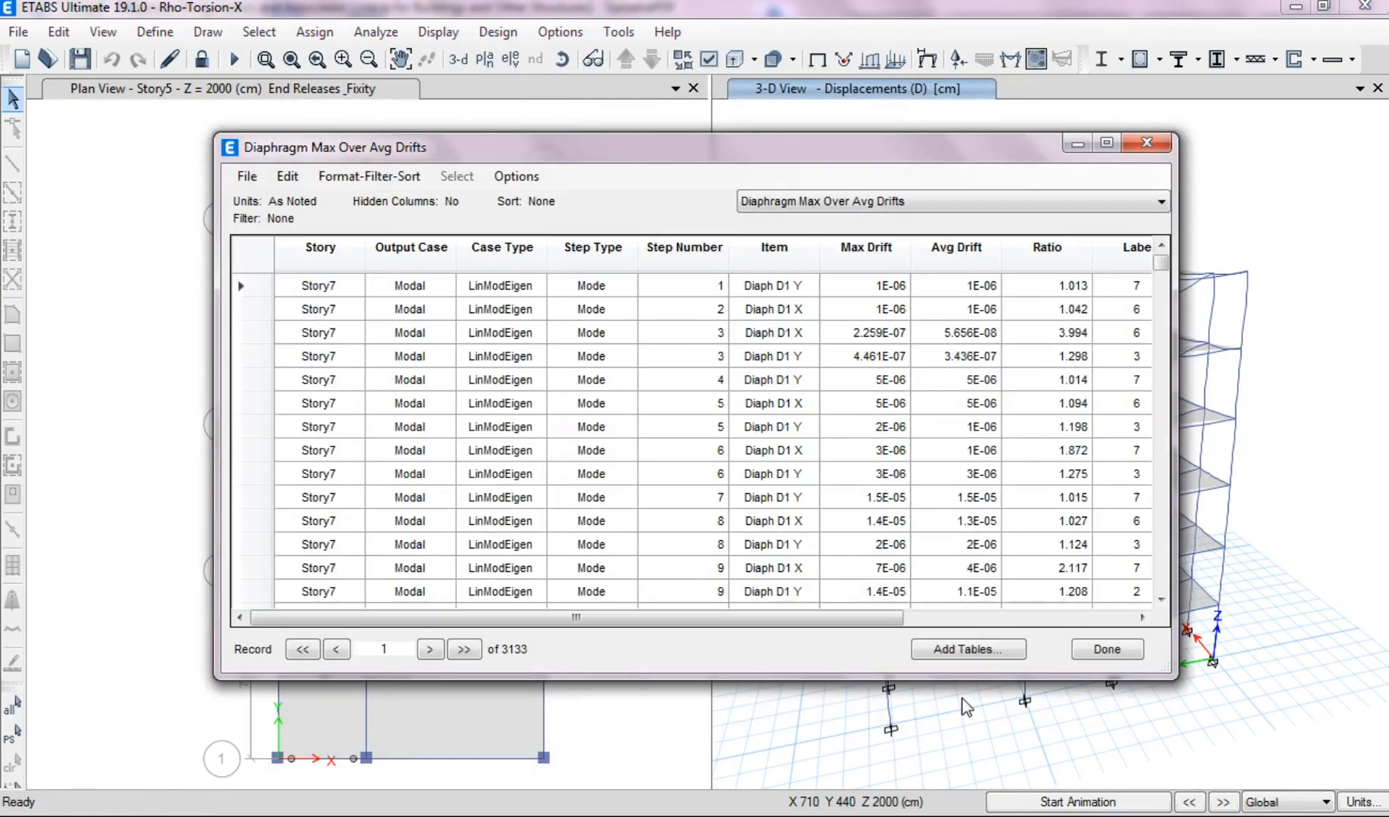
Filter the drift table to Story1 through Story5
left_click(341, 259)
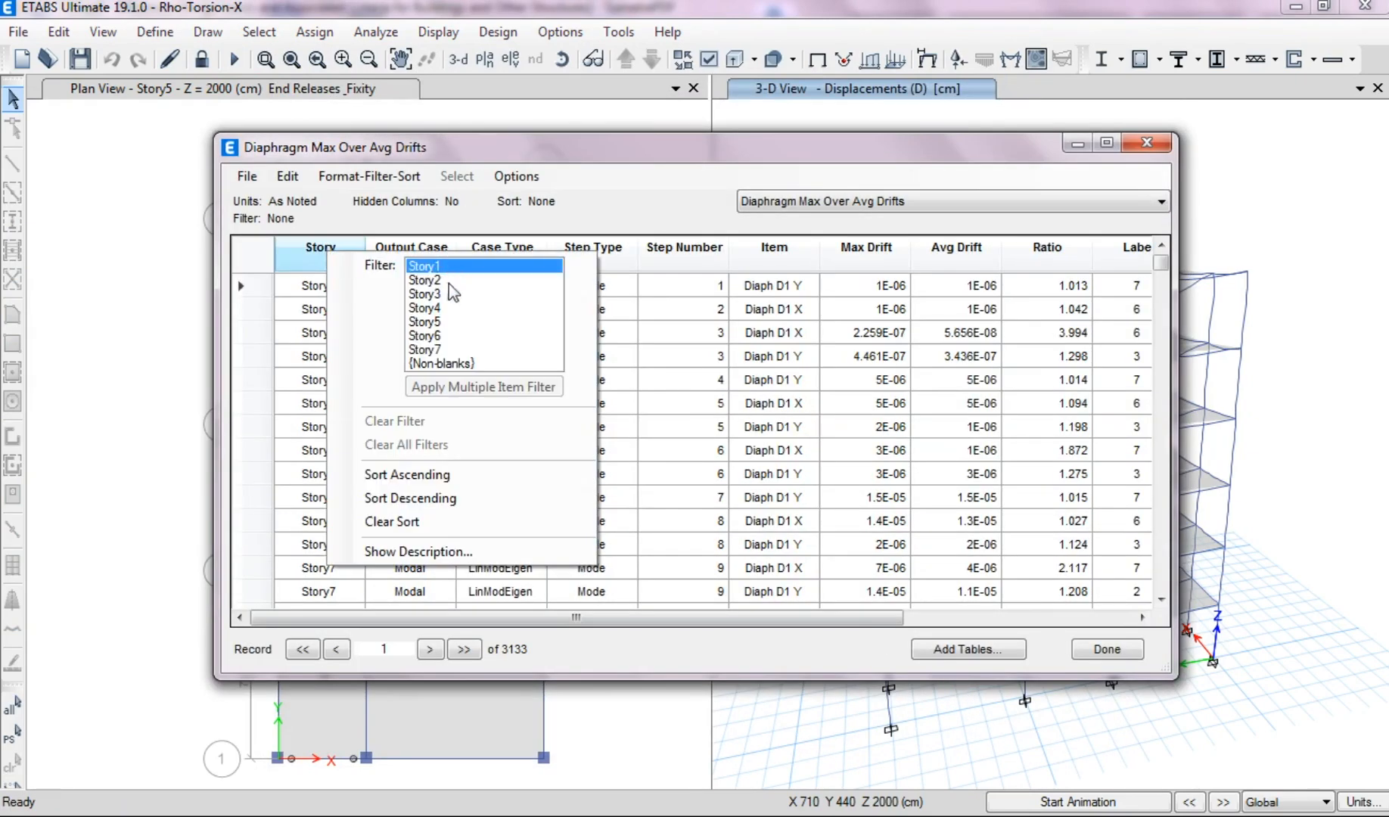
left_click_drag(452, 283, 454, 323)
left_click(465, 387)
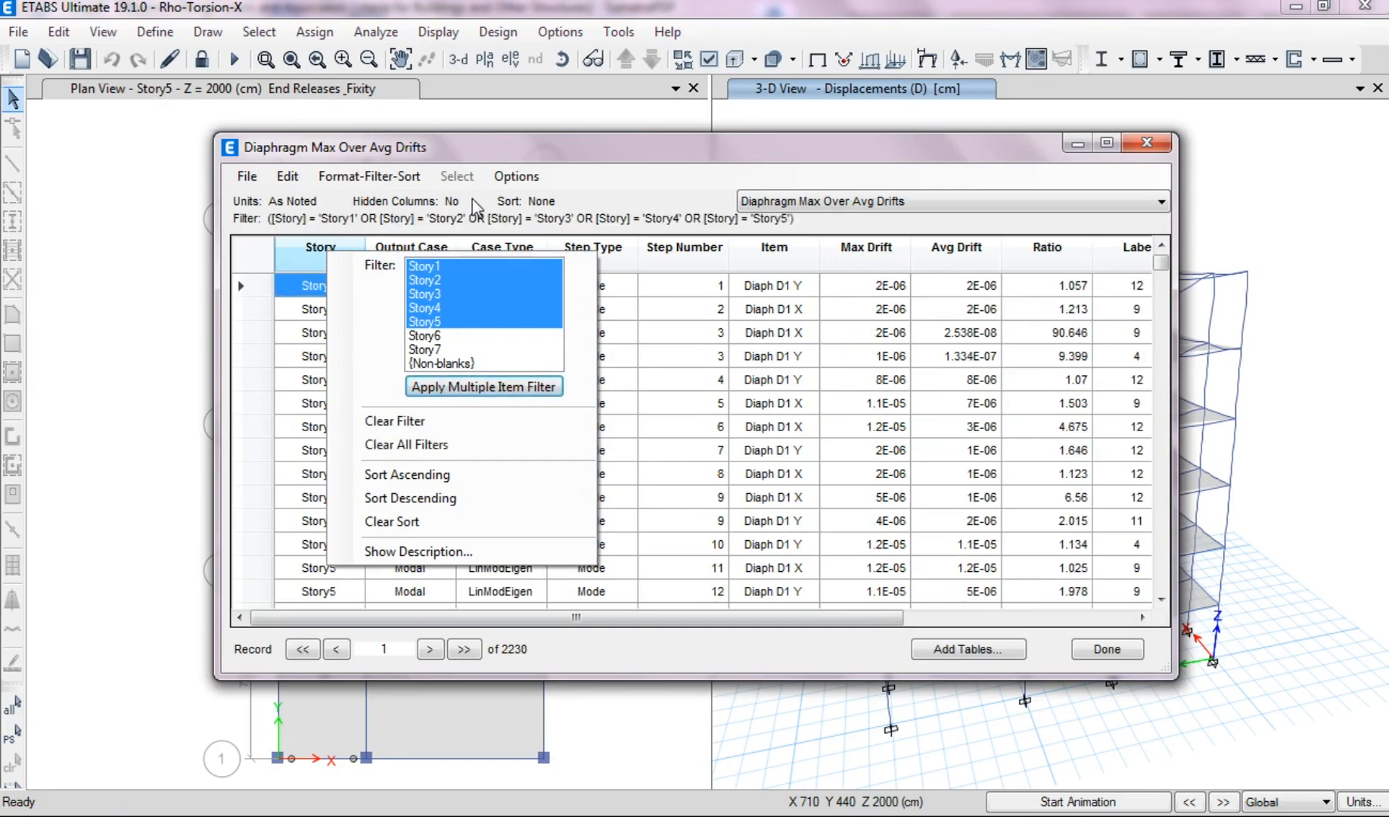
left_click(473, 200)
Filter the output case to EXN and select the Story5 drift ratio
right_click(419, 252)
left_click(555, 319)
key("e")
scroll(560, 326, "down", 2)
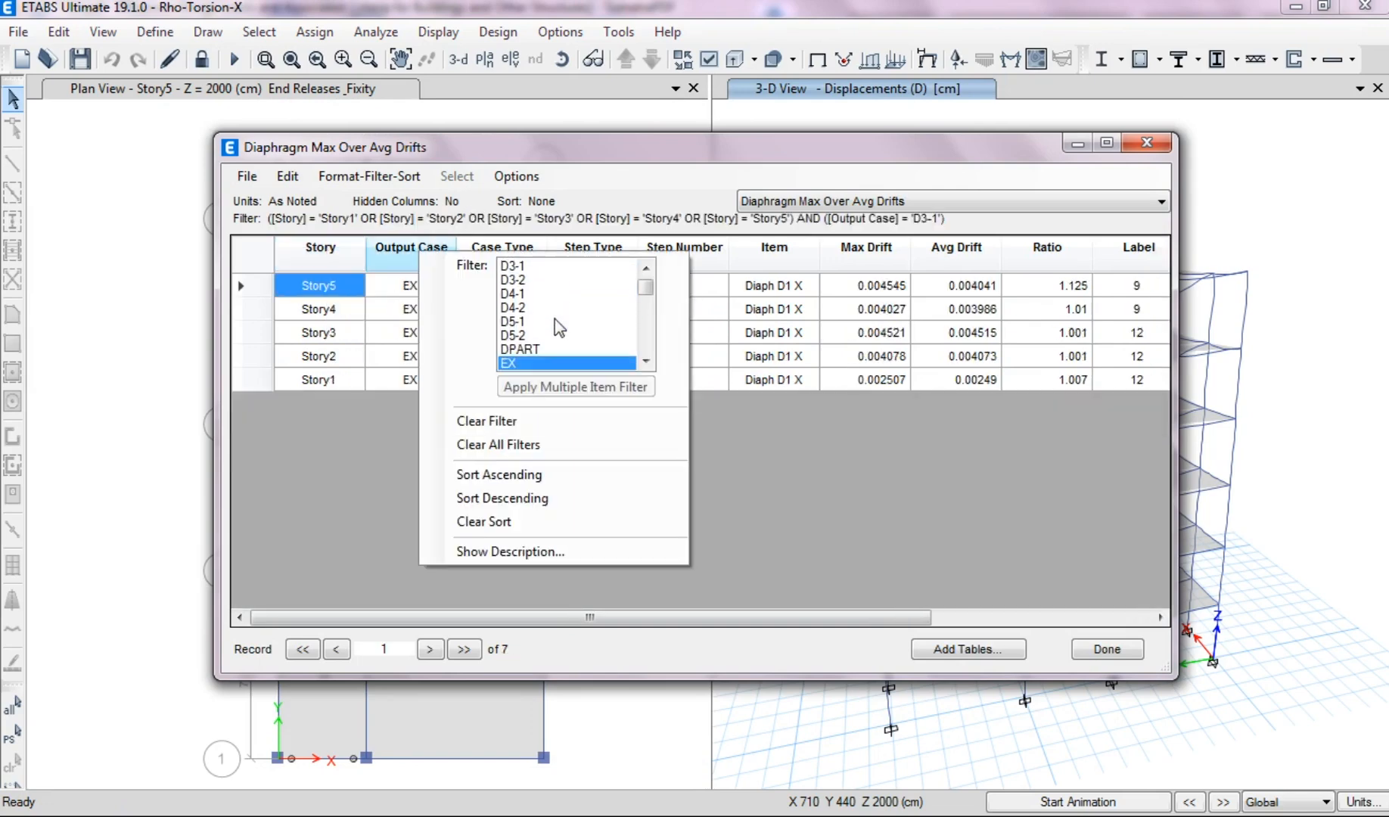
left_click(529, 308)
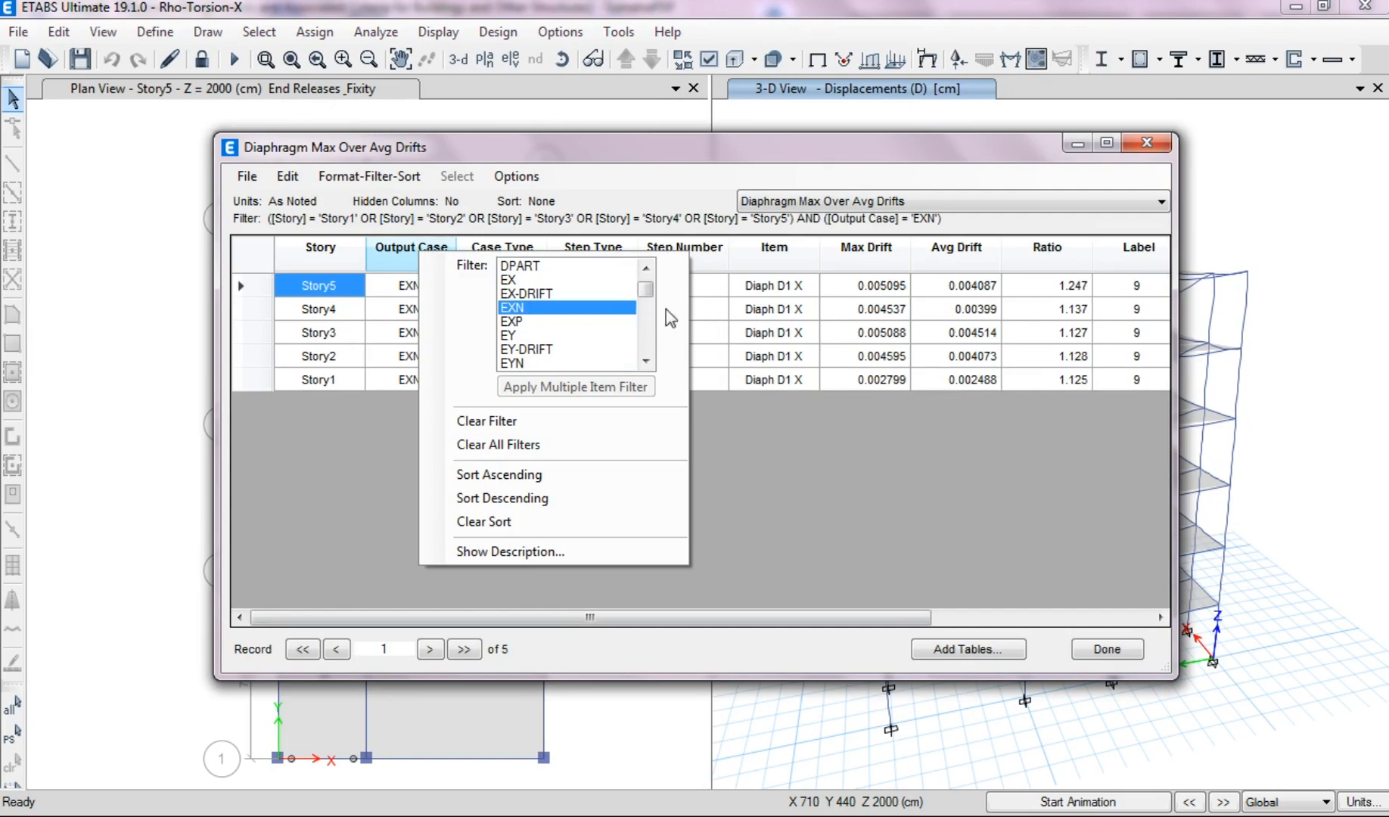
left_click(1088, 286)
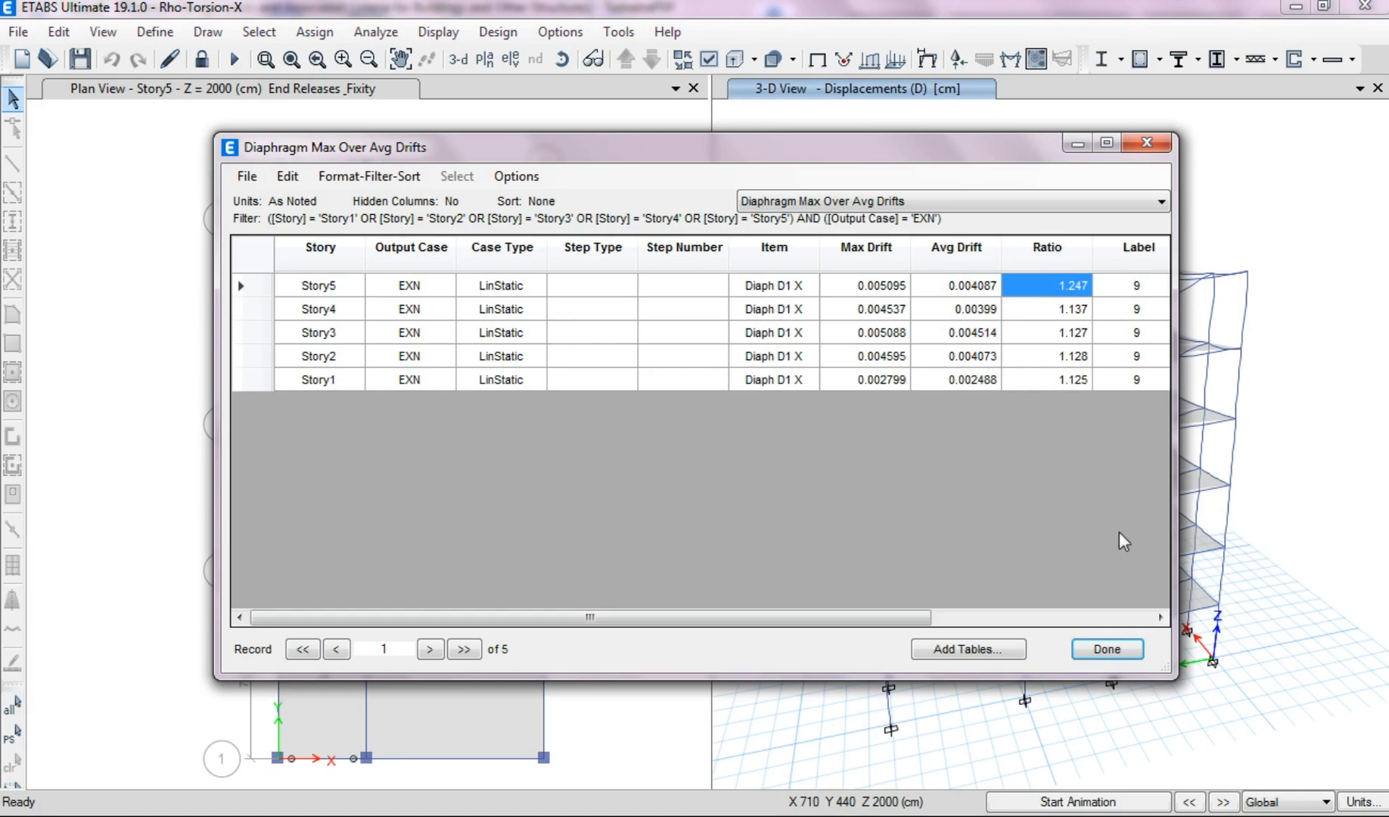
Highlight "TIR > 1.4" in condition (c) of the ASCE 7-22 PDF, and return to ETABS to close the drift table
key("alt+Tab")
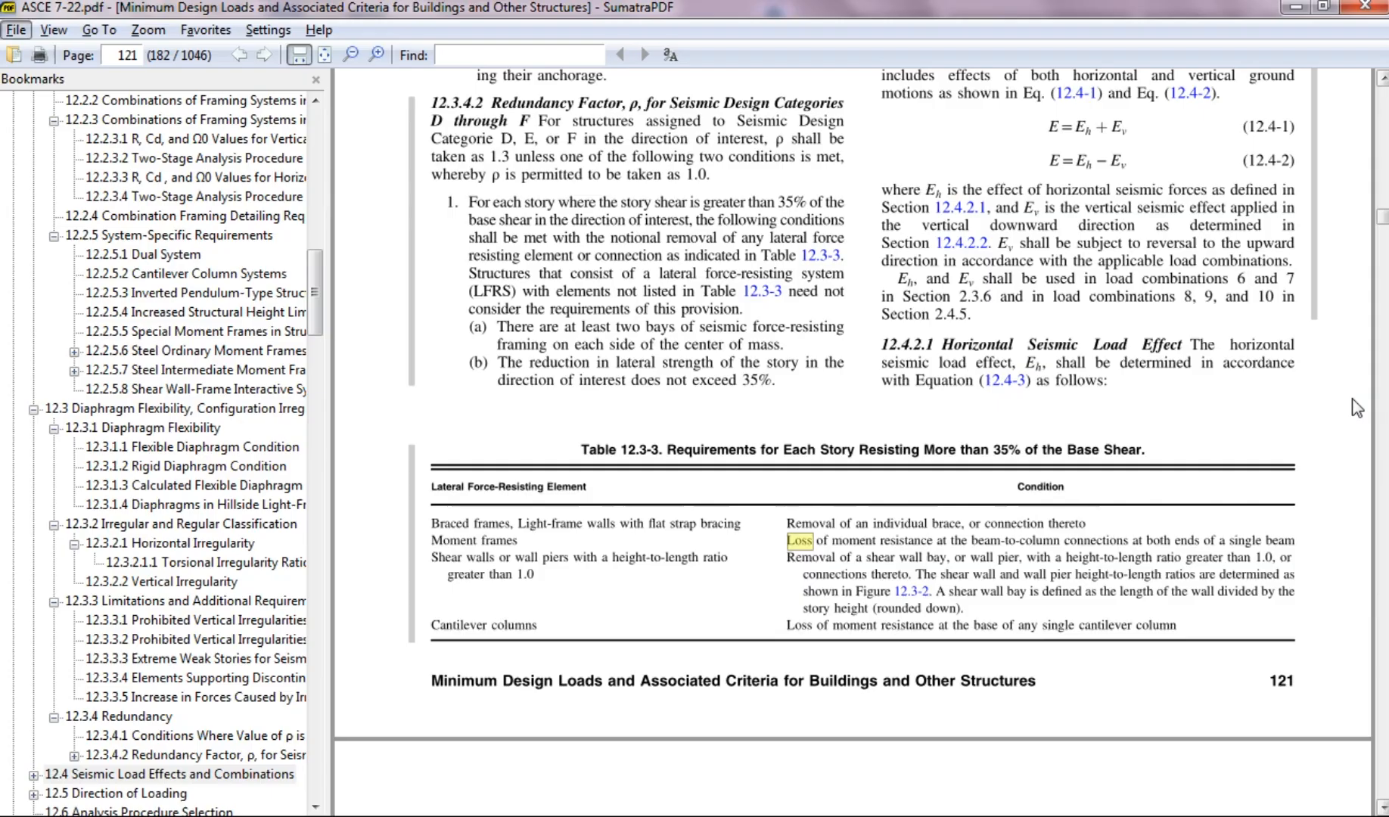
scroll(1343, 394, "up", 10)
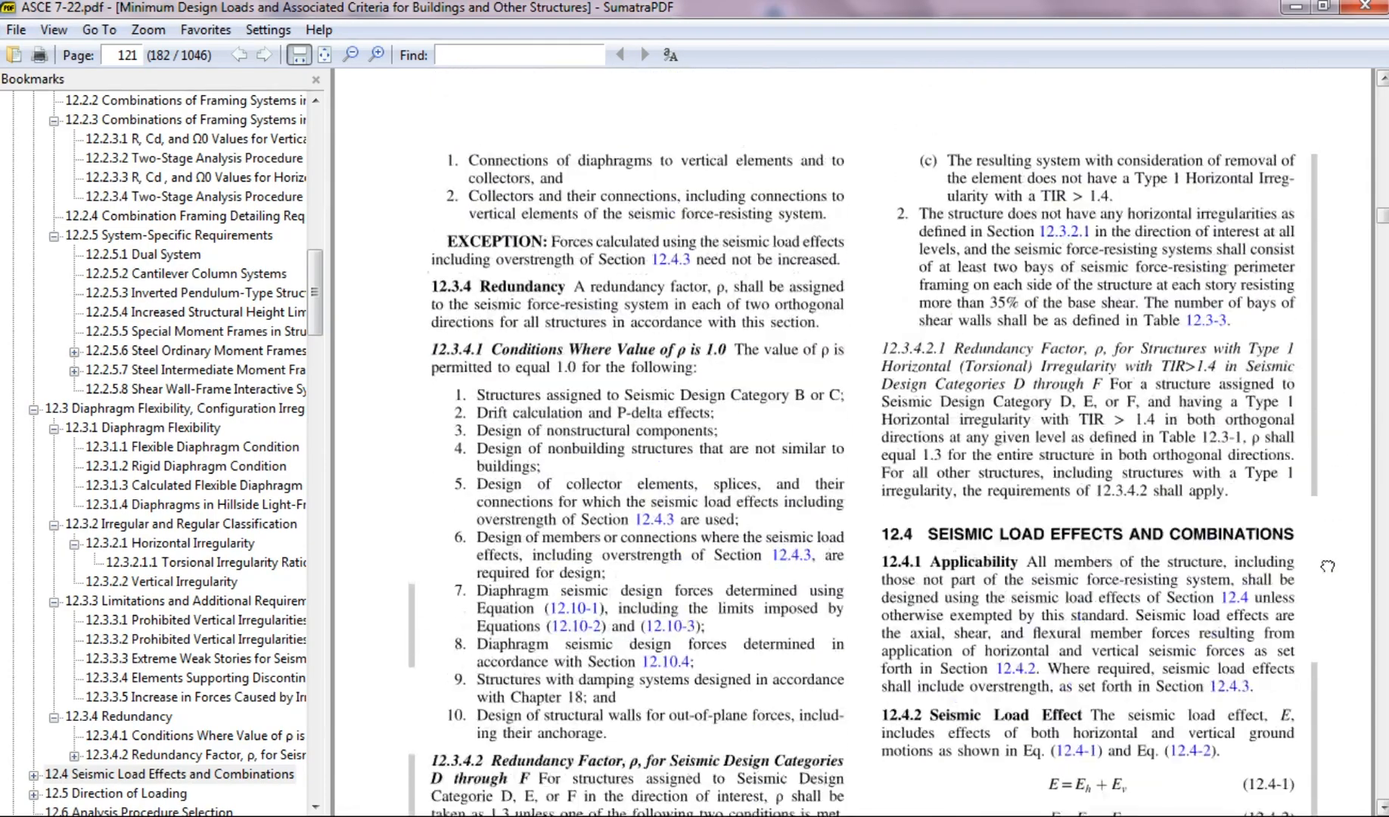
scroll(1331, 451, "up", 1)
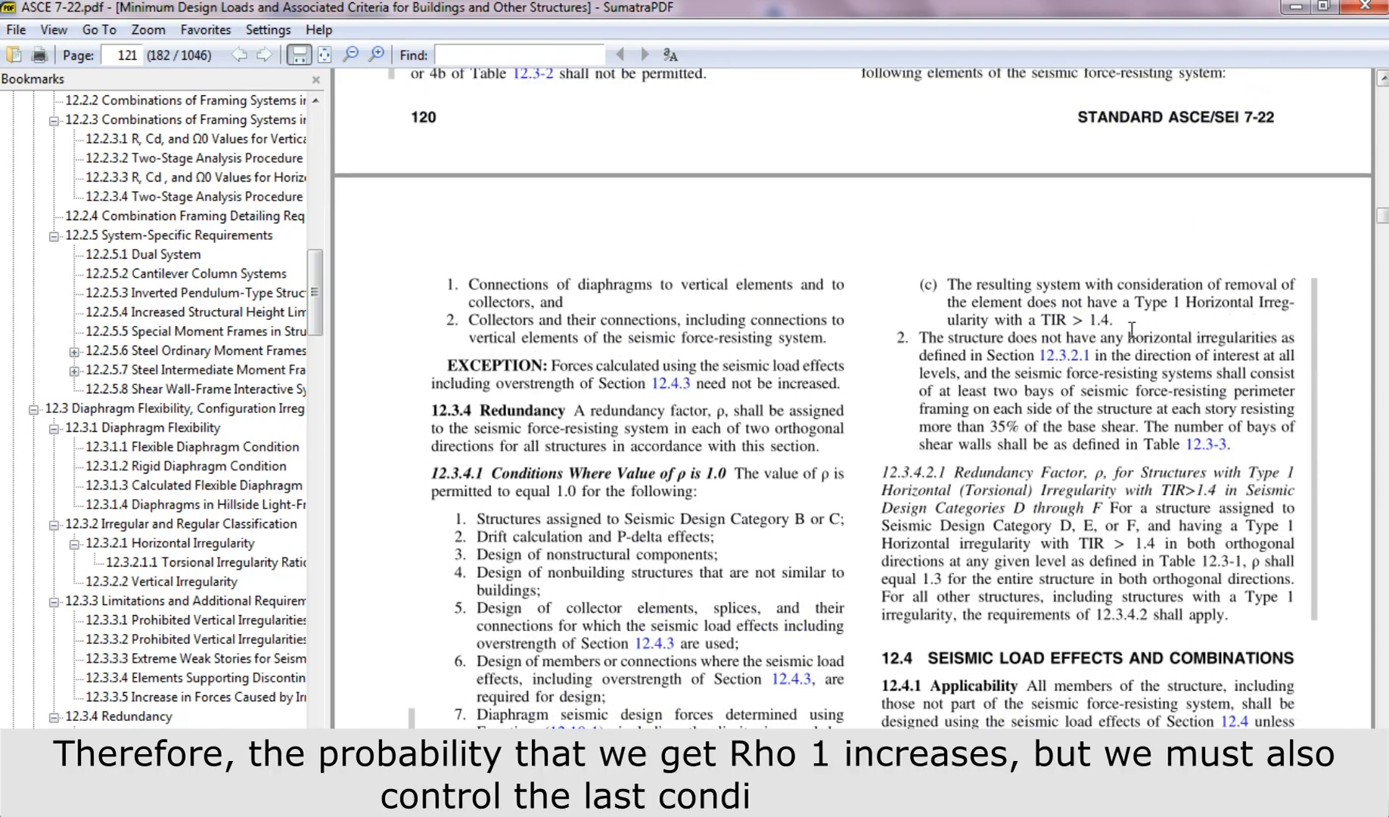
left_click_drag(1038, 321, 1110, 322)
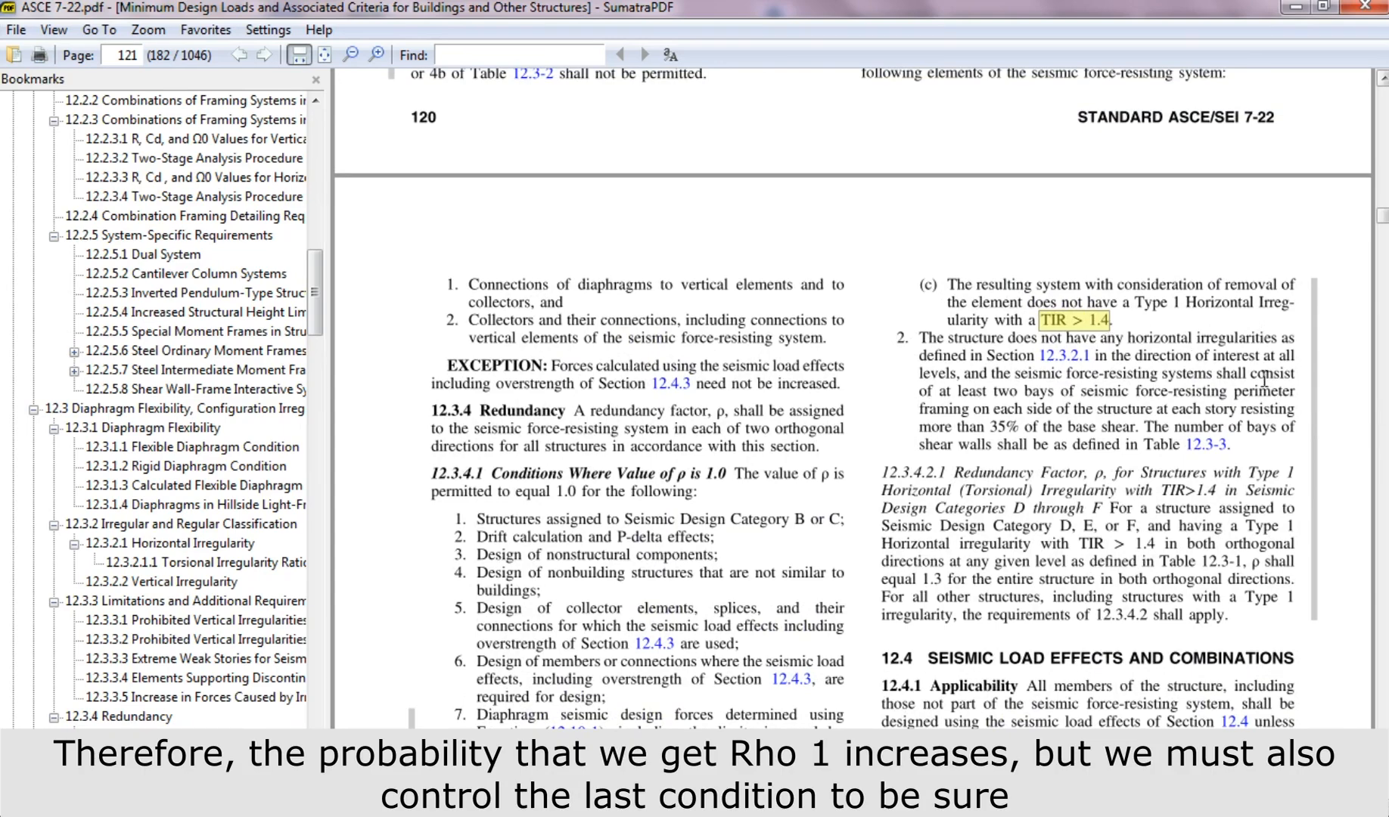
left_click(1386, 415)
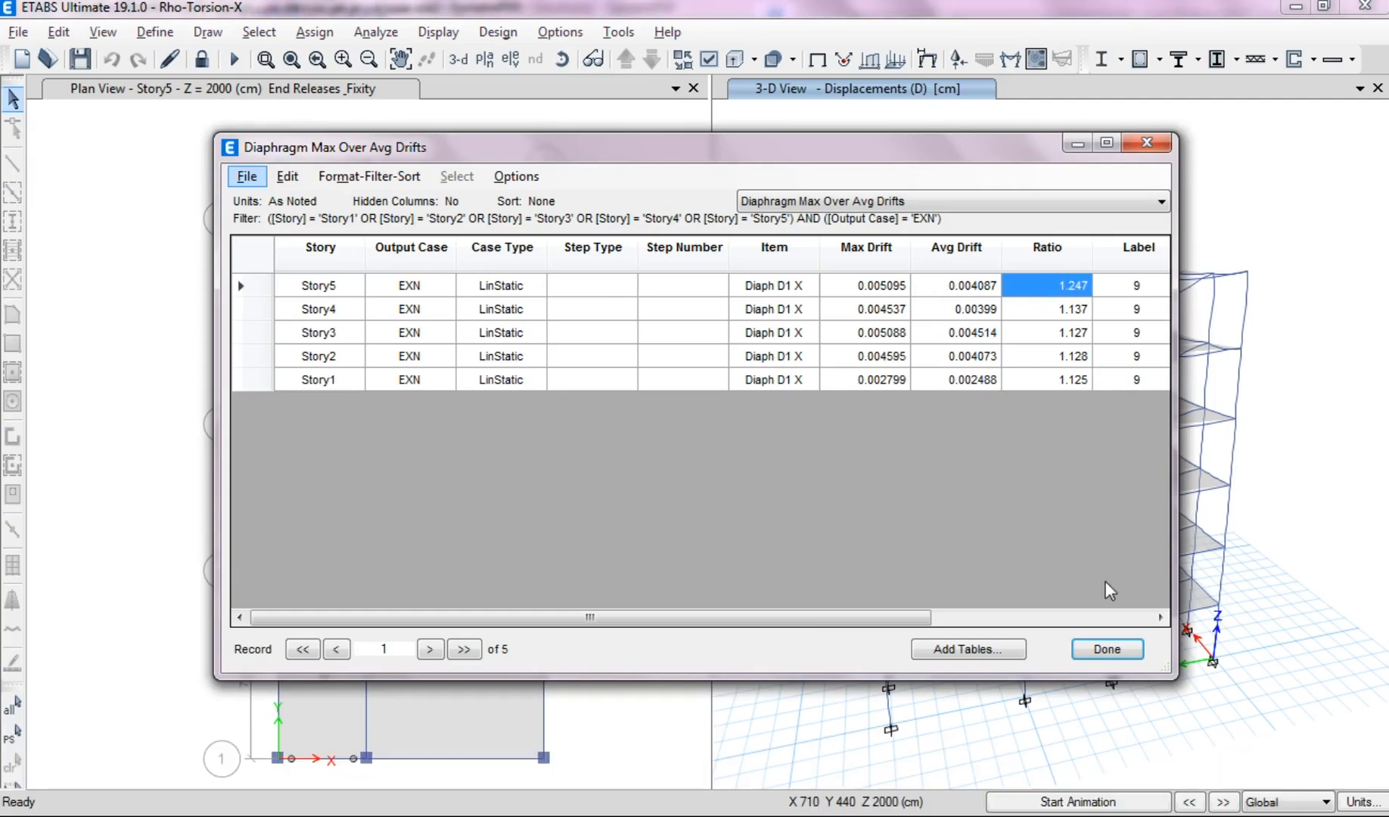
left_click(1108, 649)
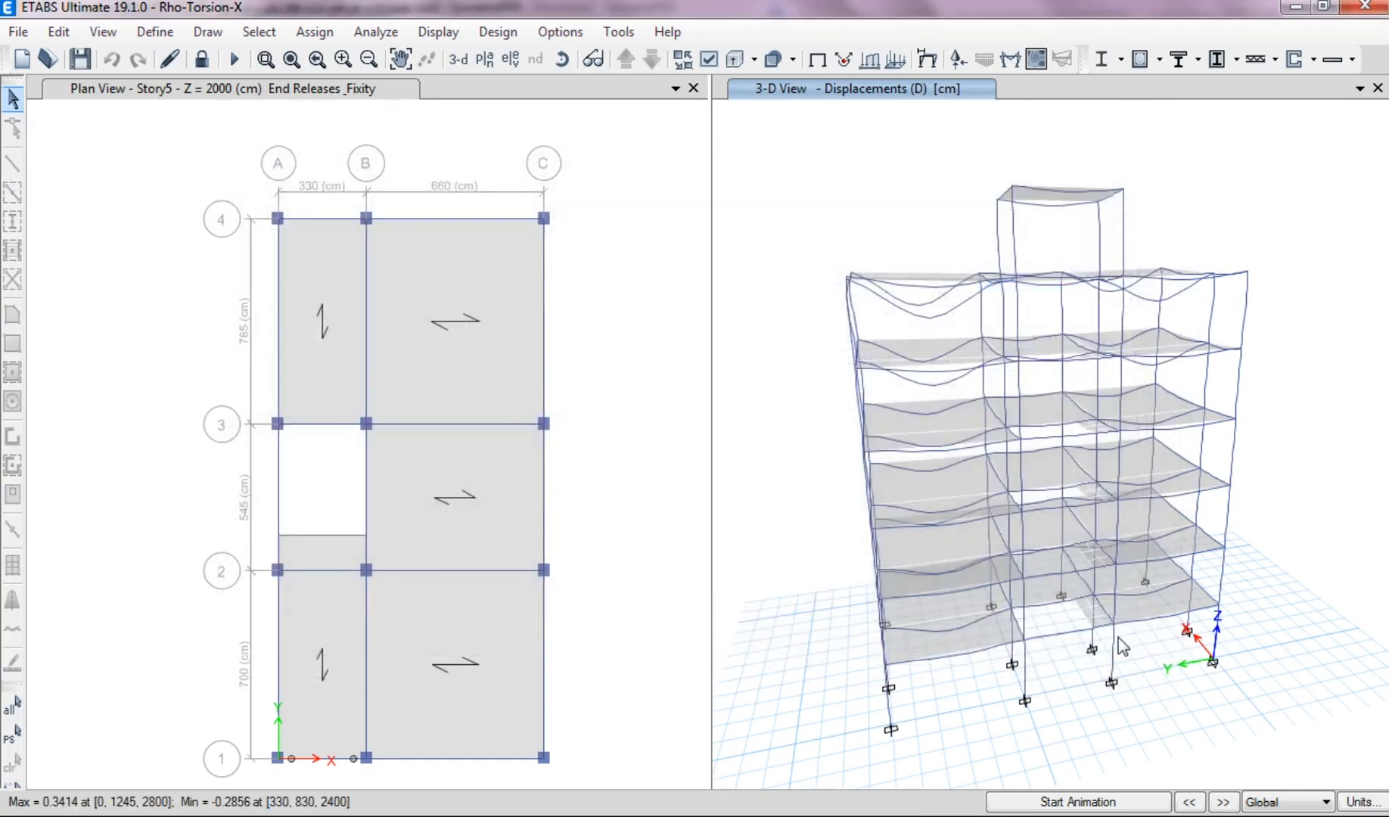
Switch to the ASCE 7-22 PDF and highlight the lateral strength reduction wording in condition (b), including "strength of the story"
key("alt+Tab")
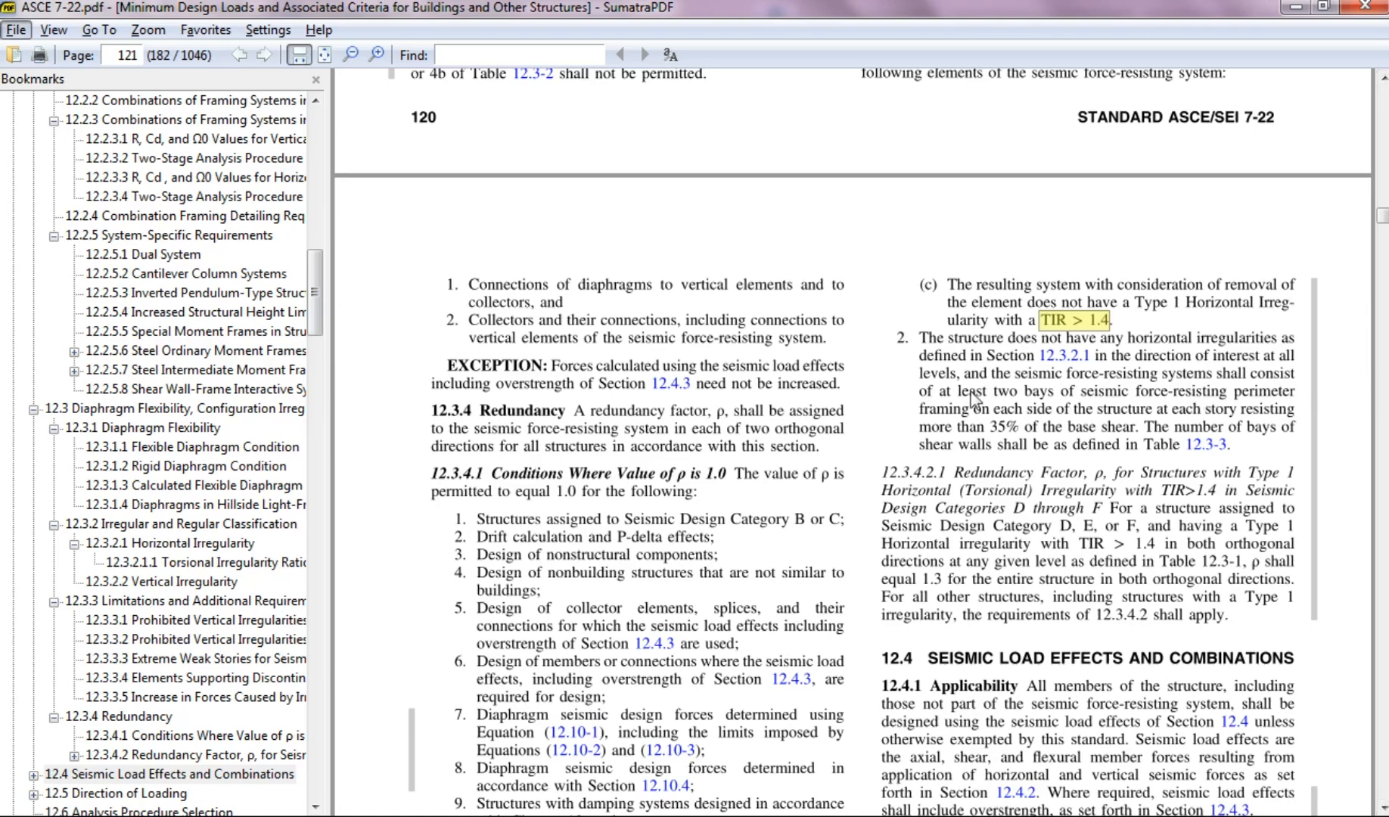
scroll(896, 415, "down", 5)
scroll(877, 492, "down", 4)
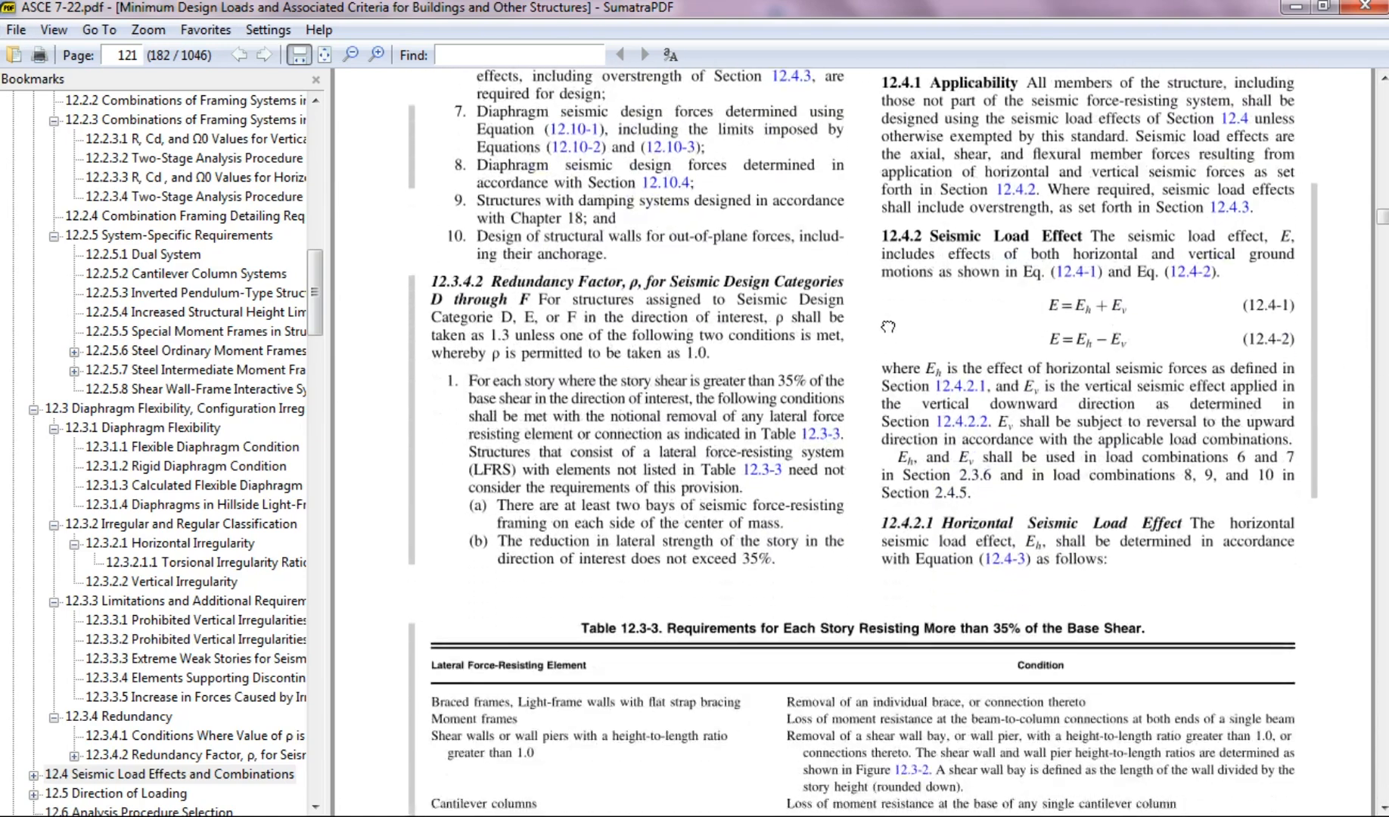
double_click(504, 540)
left_click_drag(538, 537, 794, 539)
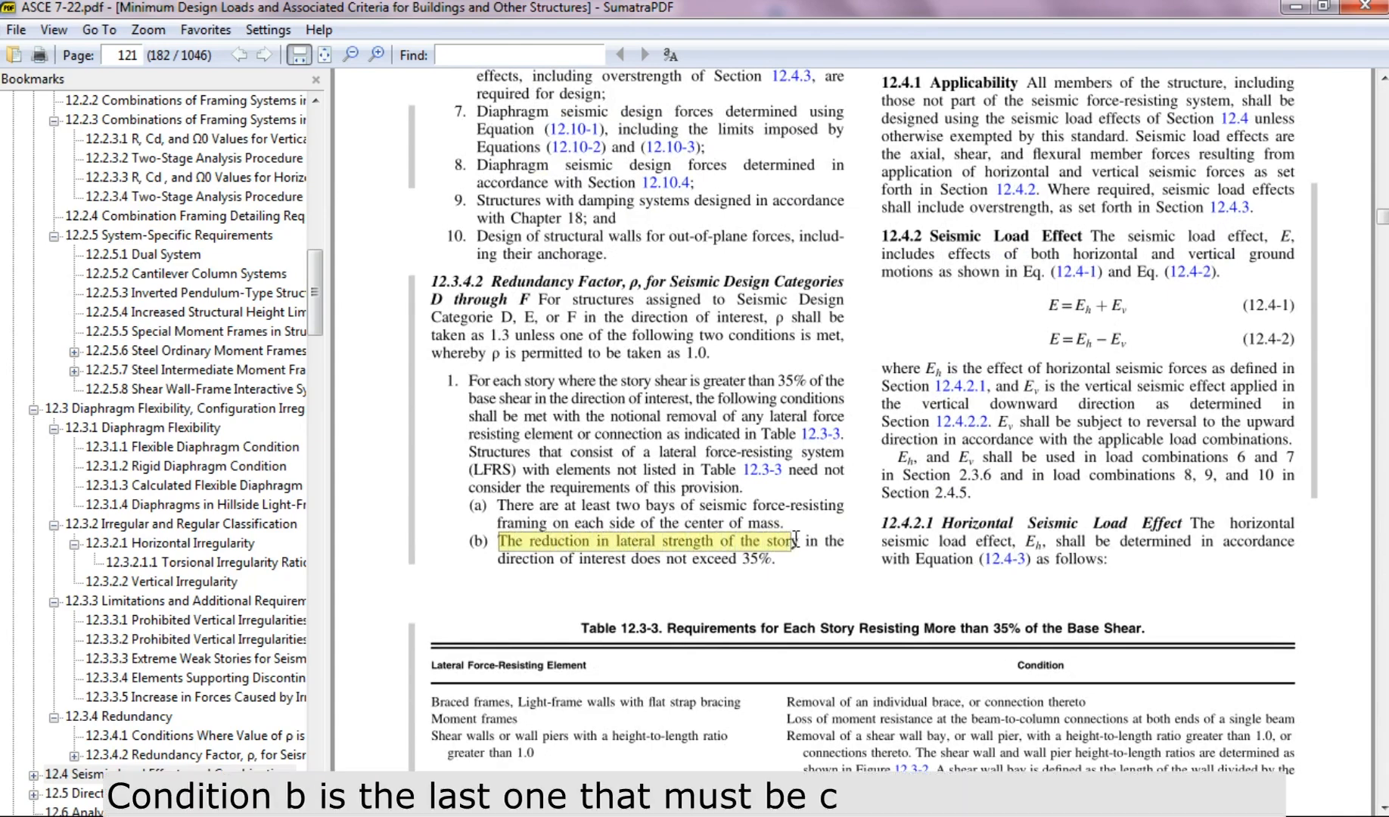
left_click(598, 541)
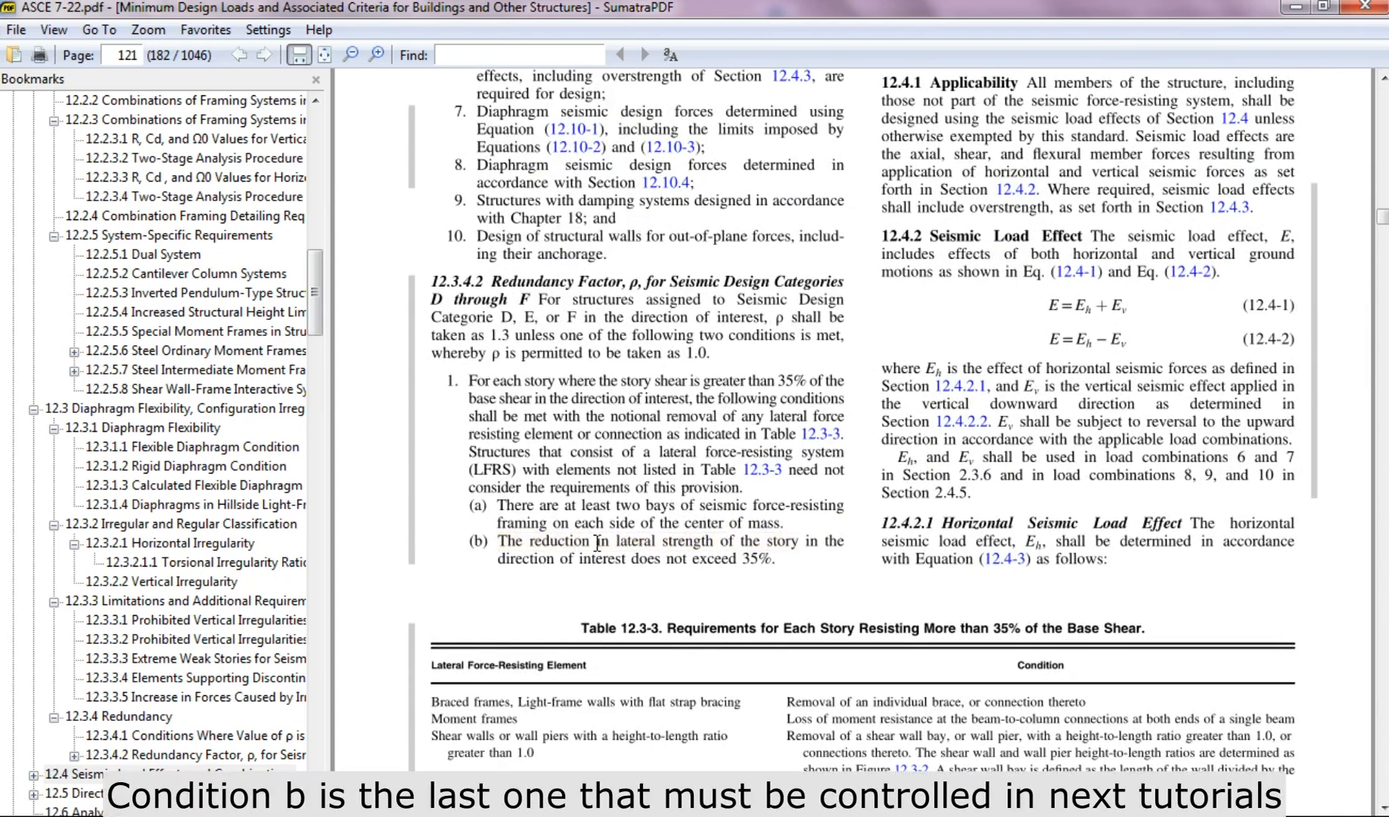
left_click_drag(663, 540, 801, 538)
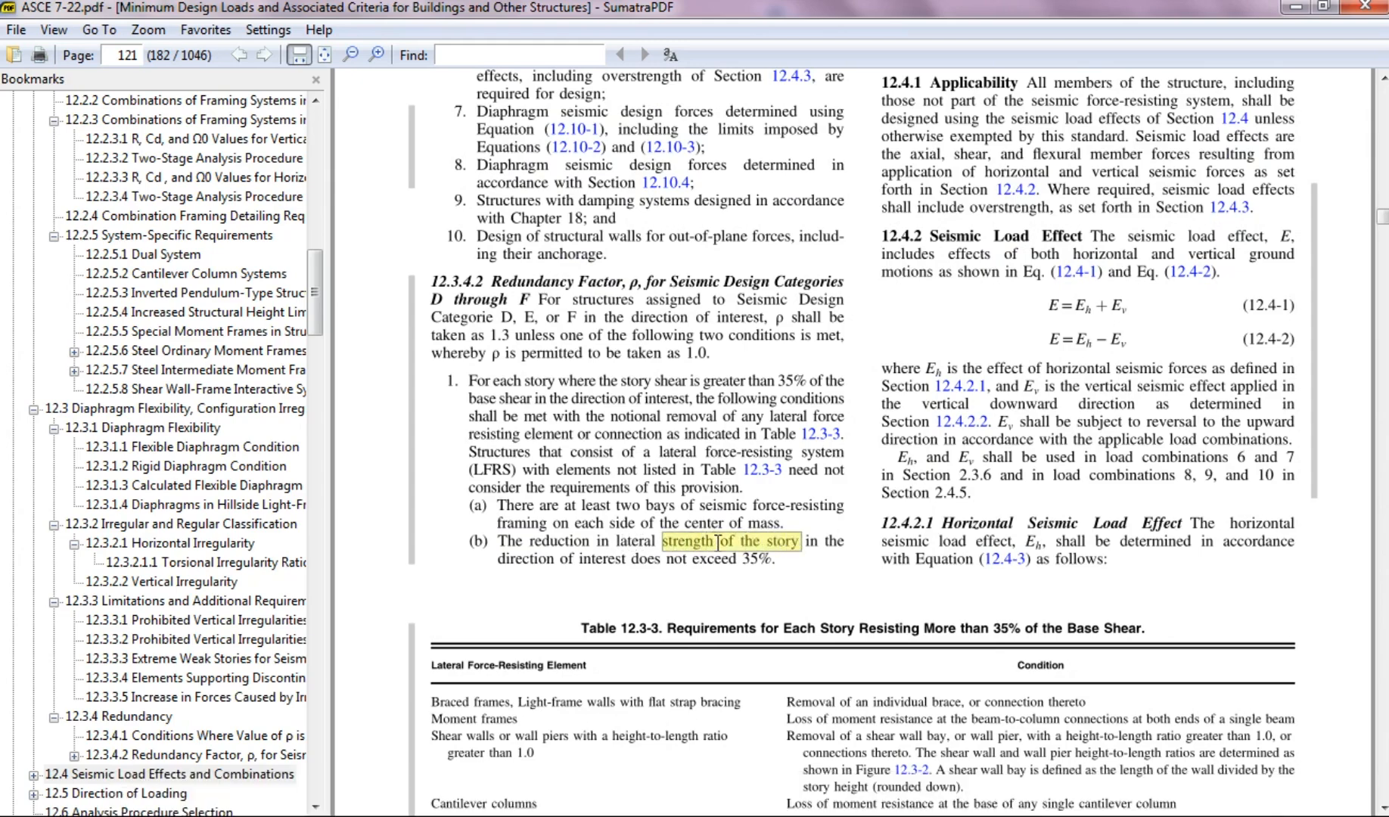